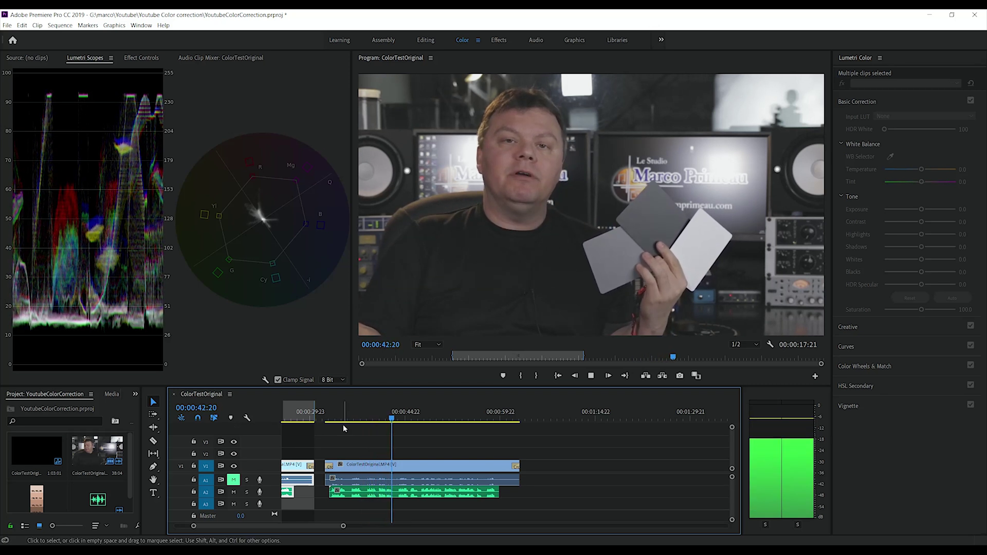
- Stop playback and brighten the clip by raising an RGB curve midpoint and pulling in the white point
key(space)
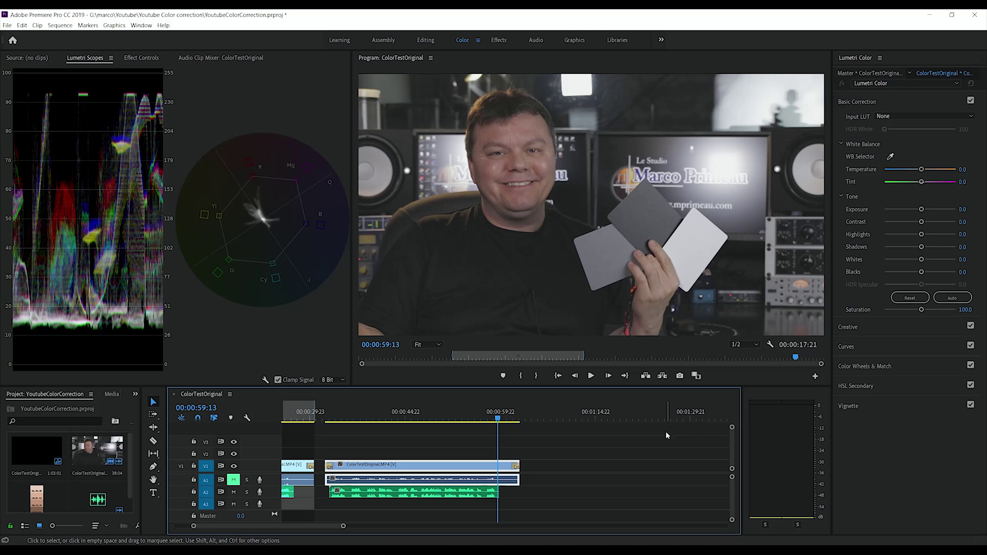
click(887, 347)
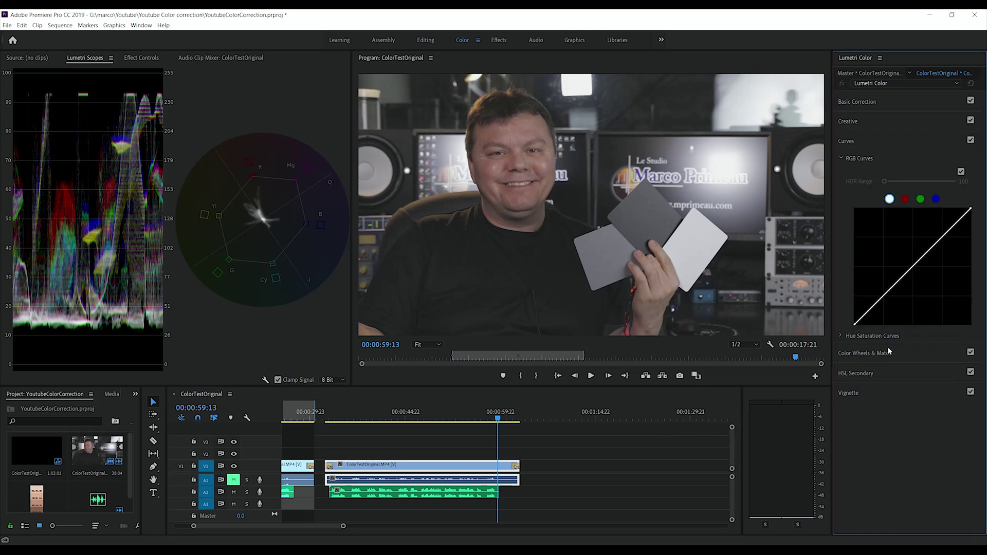
click(925, 256)
drag(924, 257, 919, 251)
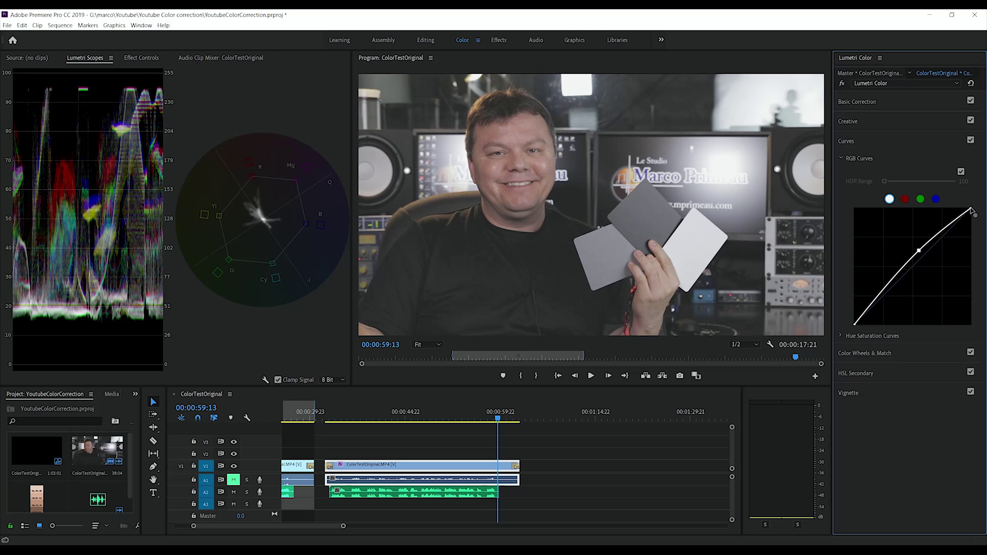
drag(971, 210, 966, 209)
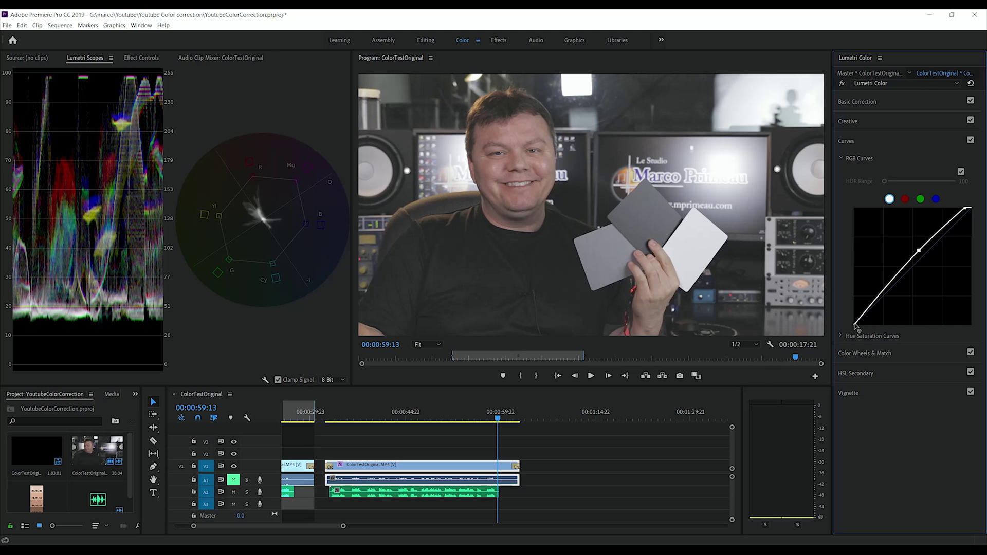
- Deepen shadows by moving the RGB curve's black point right and lifting a new lower control point
drag(857, 326, 864, 332)
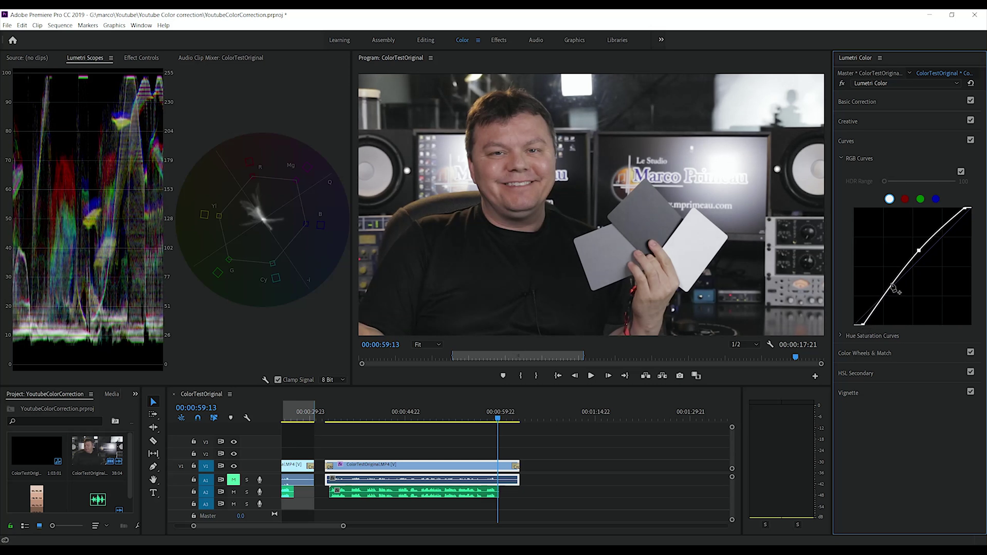
click(878, 309)
drag(878, 310, 890, 291)
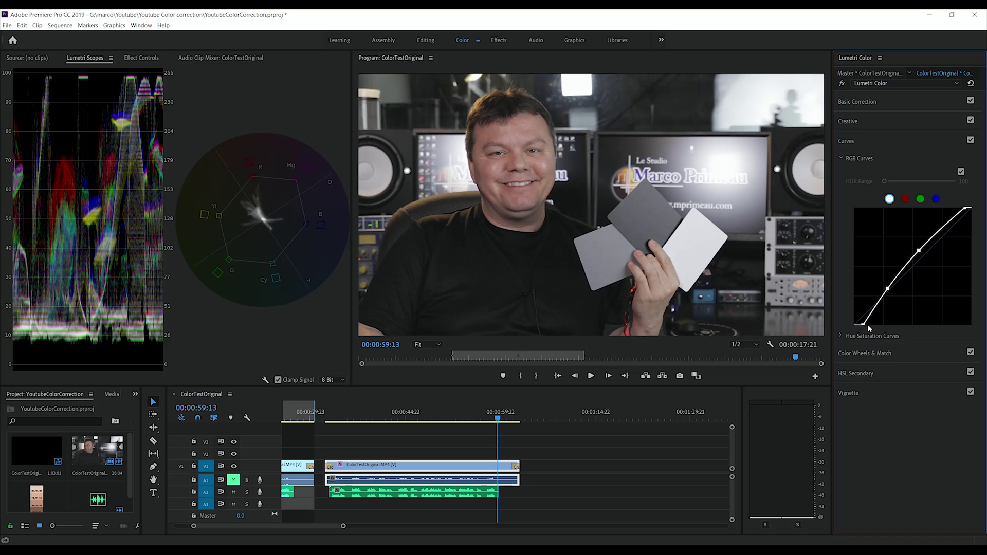
drag(865, 325, 867, 326)
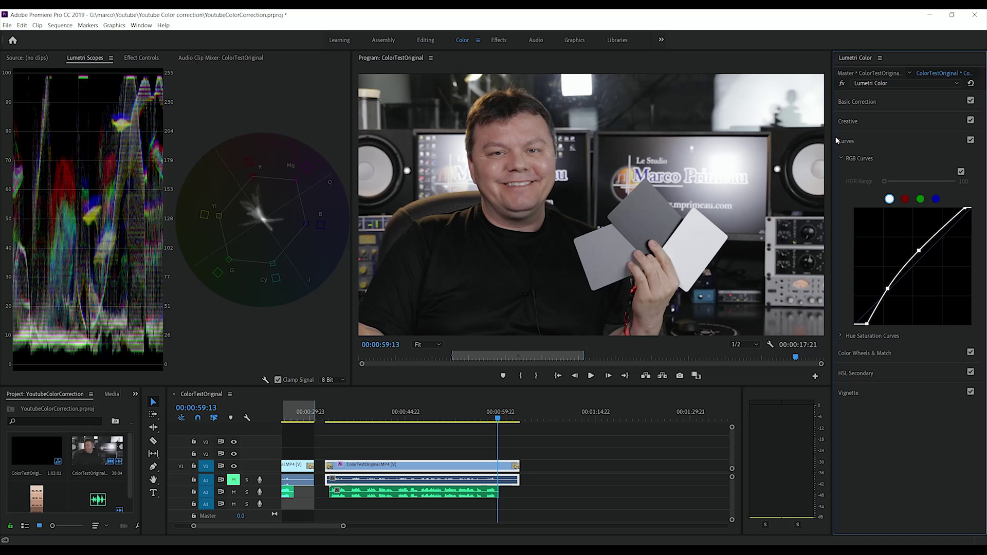
- Neutralise white balance from the white card (Temperature 3.3, Tint -2.2) and save the project
click(900, 105)
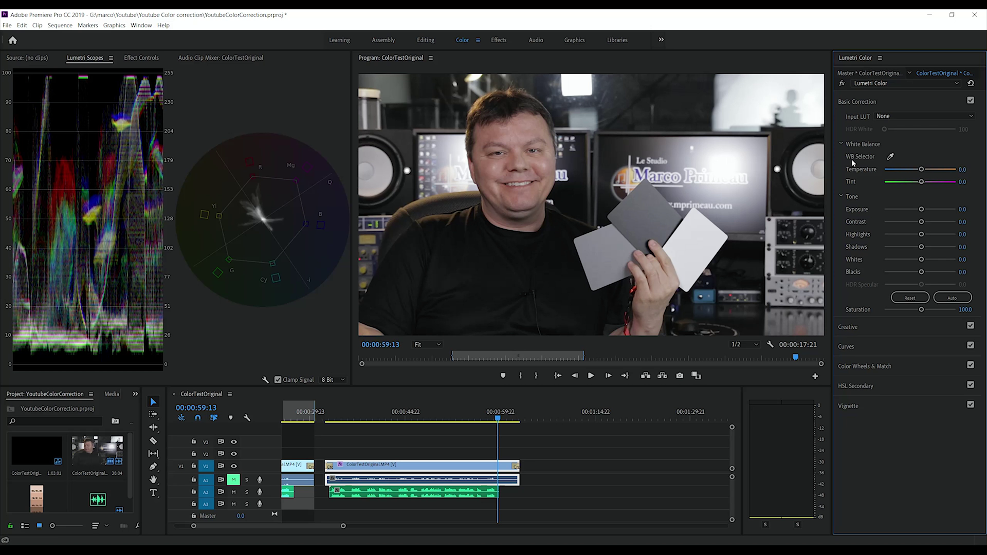
click(890, 157)
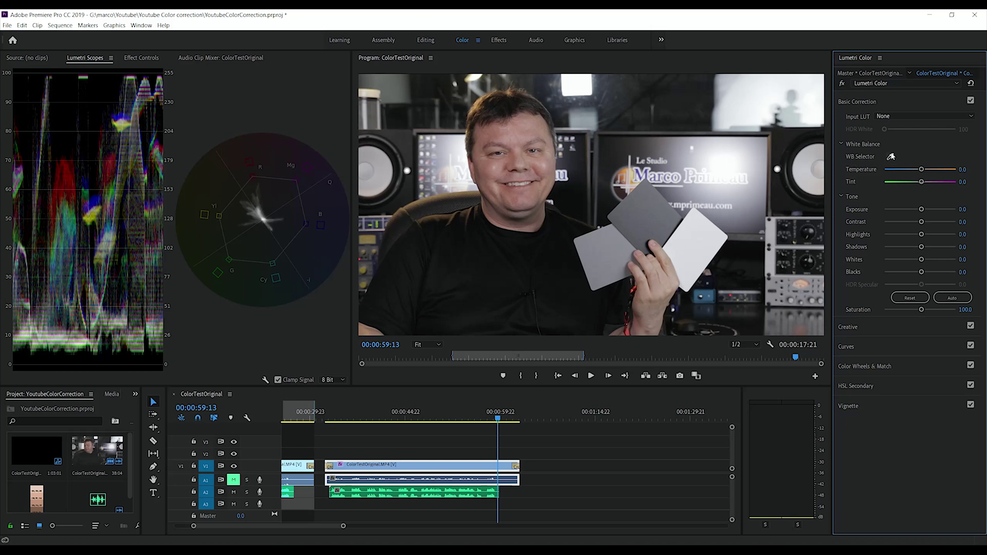
click(697, 233)
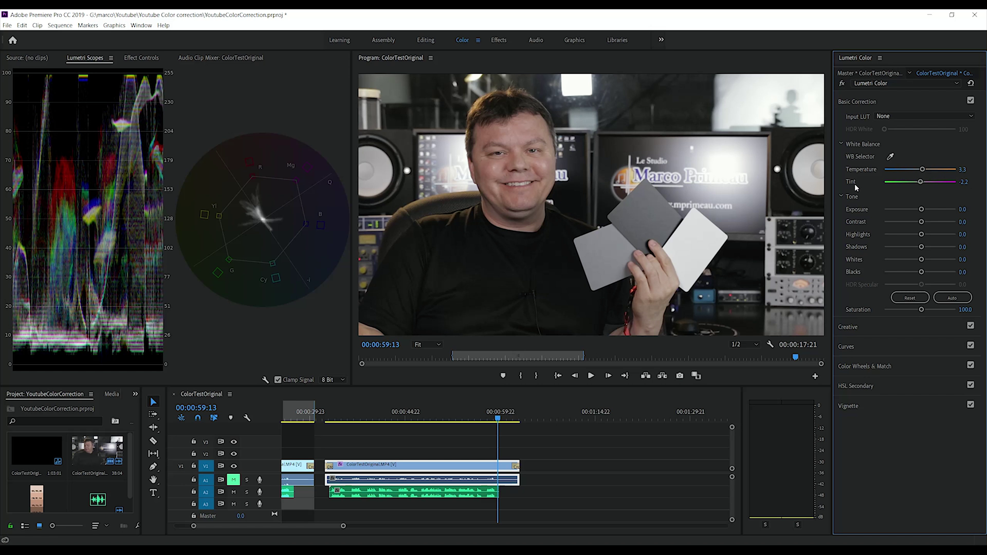
key(ctrl+s)
click(324, 286)
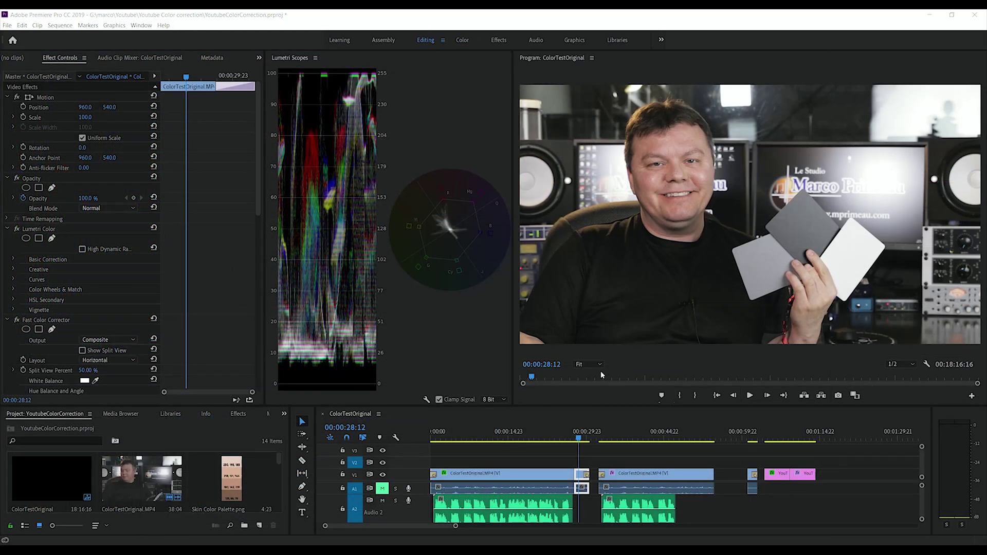
- Set the Program monitor zoom to 100% and frame the subject's forehead
click(599, 365)
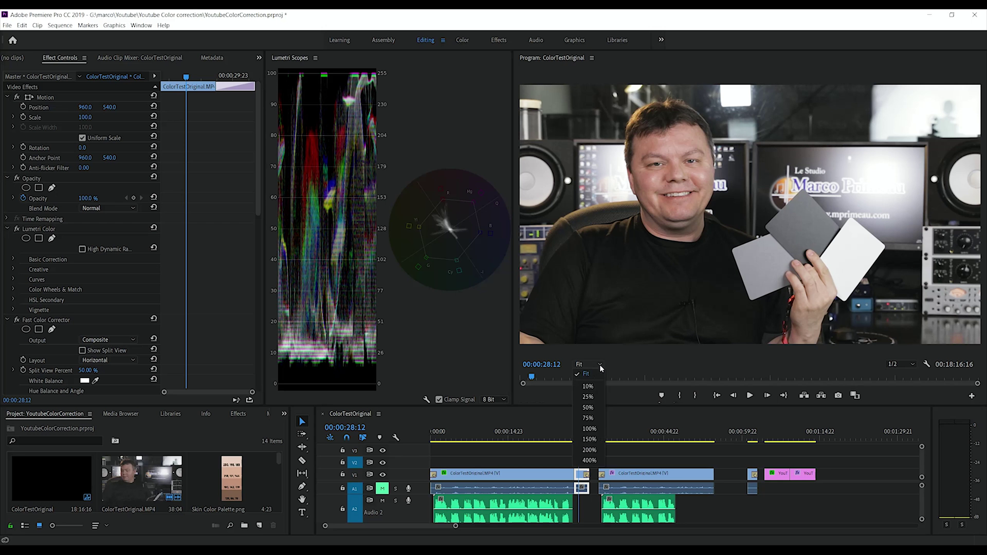
click(589, 428)
drag(686, 357, 659, 356)
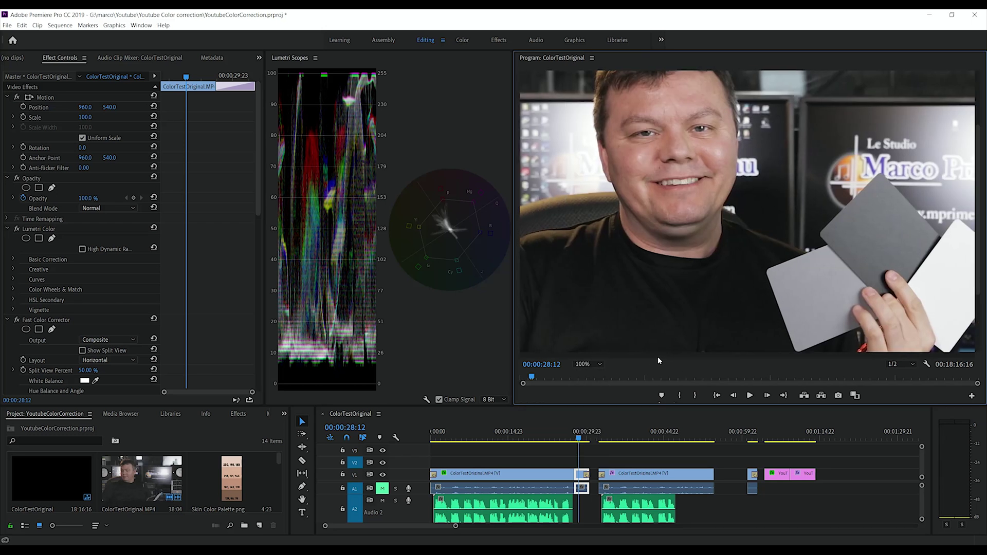
drag(974, 214, 973, 192)
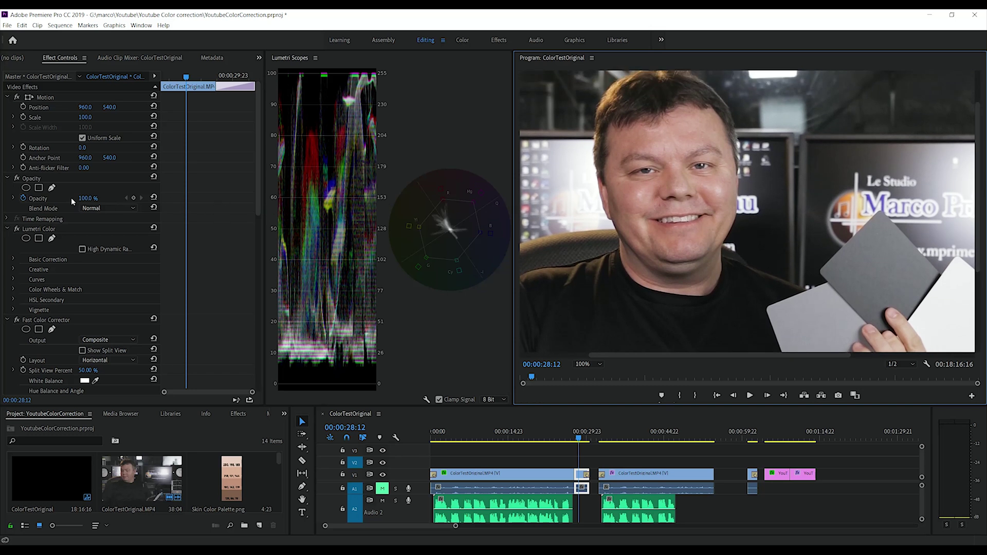
- Draw a closed four-point opacity mask around a patch of forehead skin
click(52, 187)
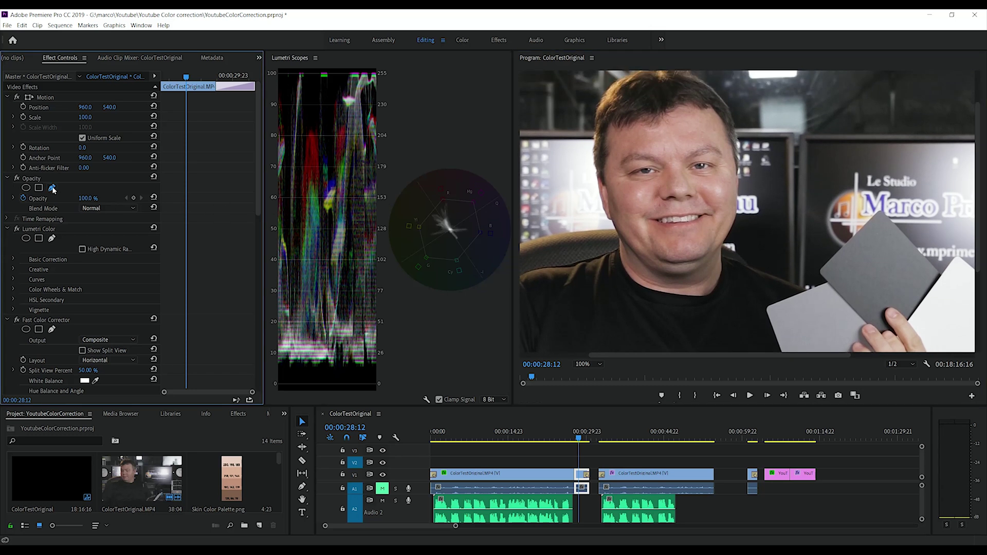
click(639, 134)
click(694, 117)
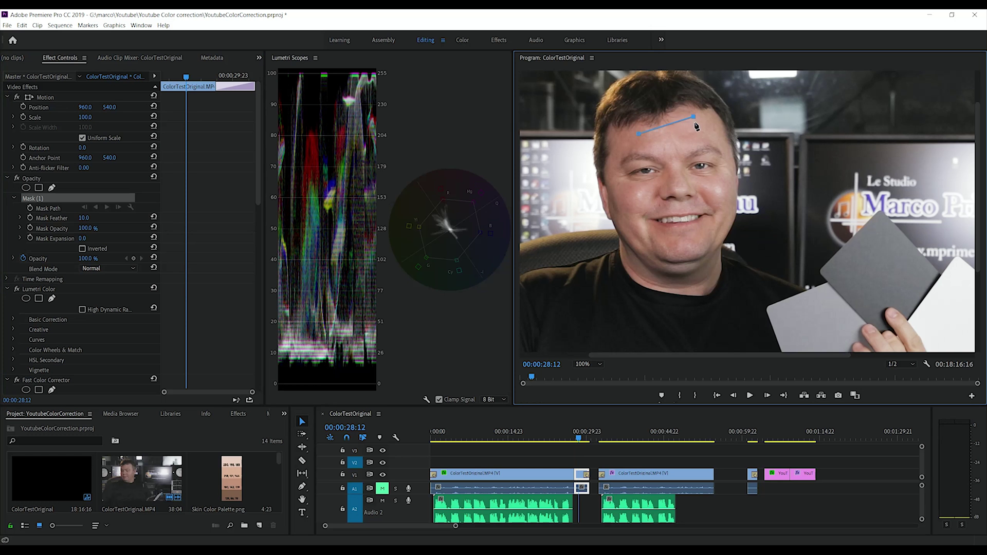
click(710, 137)
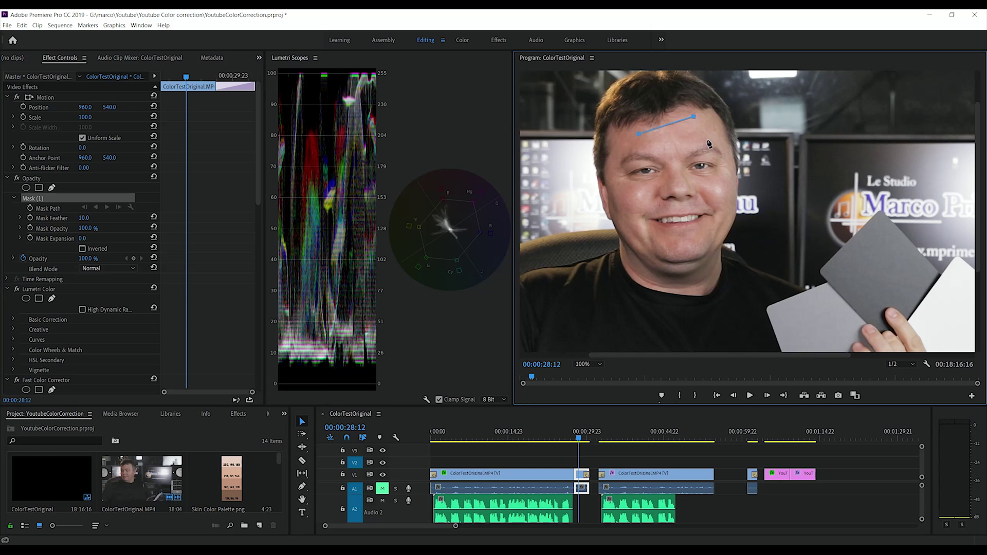
click(659, 151)
click(639, 135)
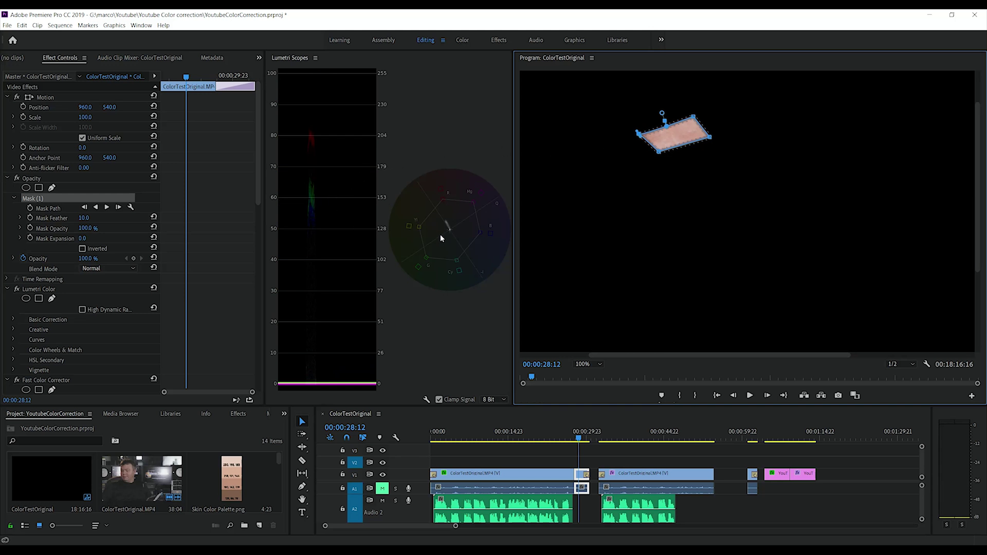
- Hide the RGB waveform, keeping only the vectorscope, then go to the Effects workspace
right_click(423, 397)
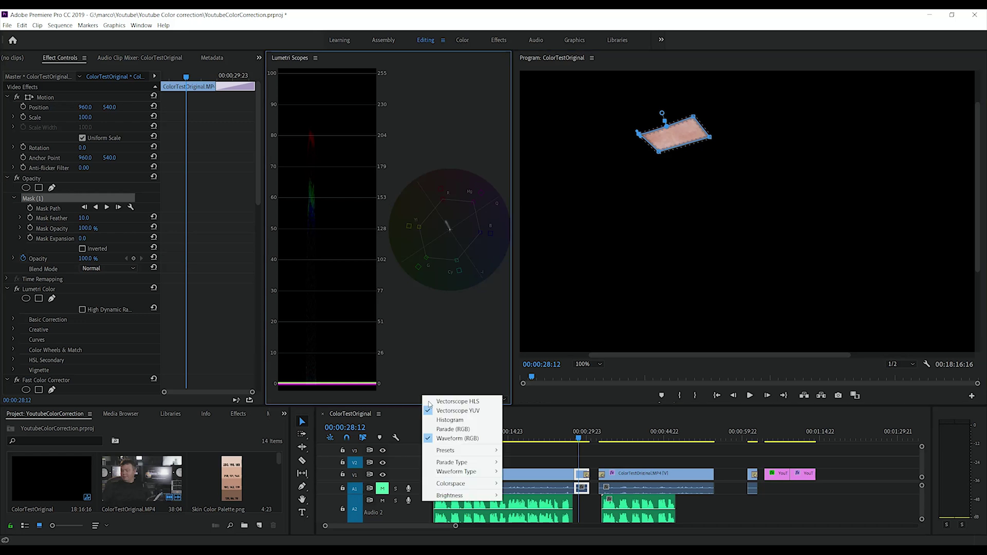
click(471, 439)
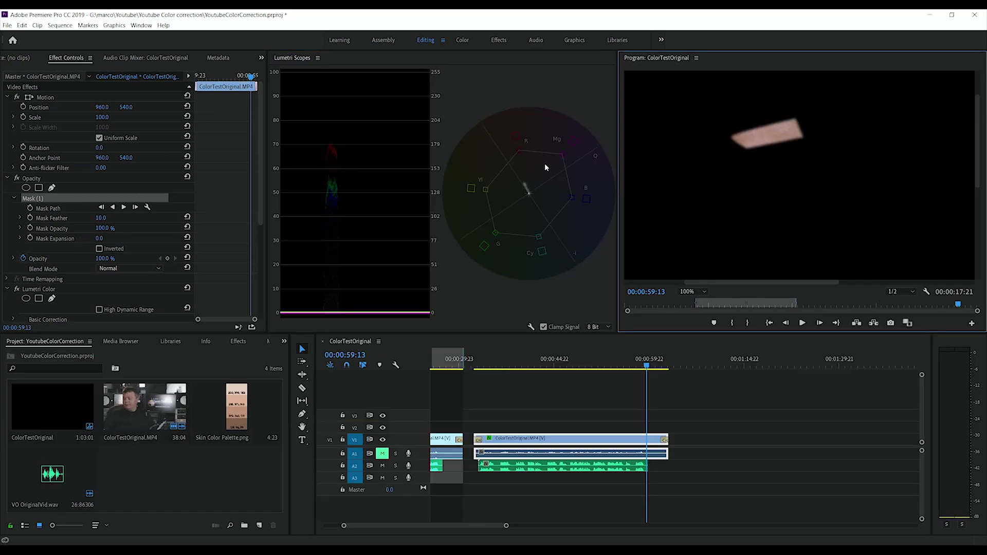
click(497, 41)
- Find the Fast Color Corrector by searching 'fast' and return to the Editing workspace
click(831, 71)
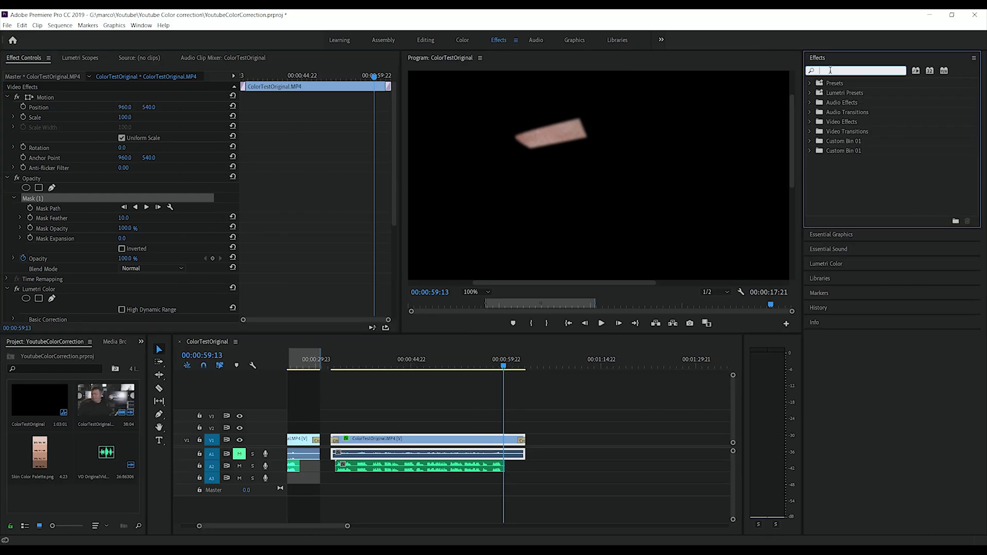
text(fast)
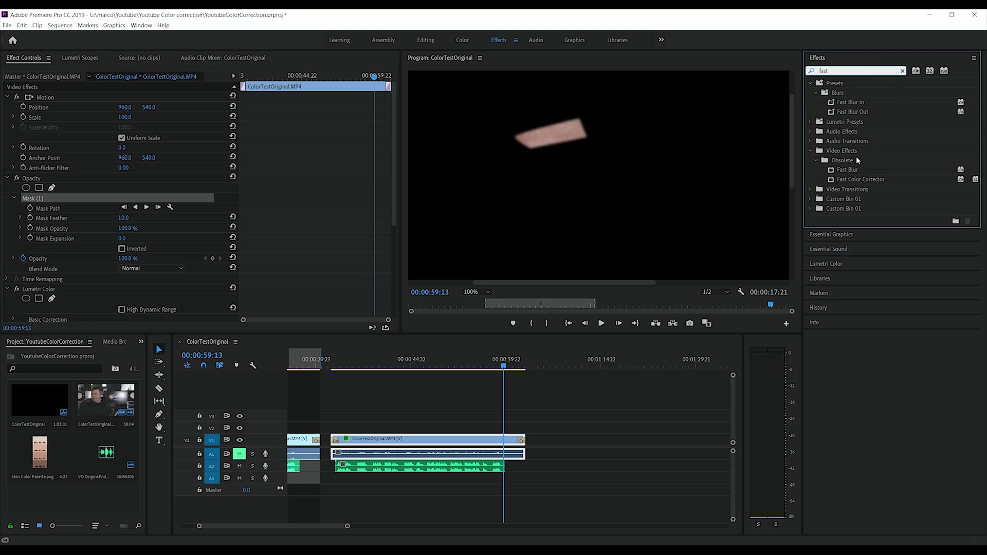
click(867, 181)
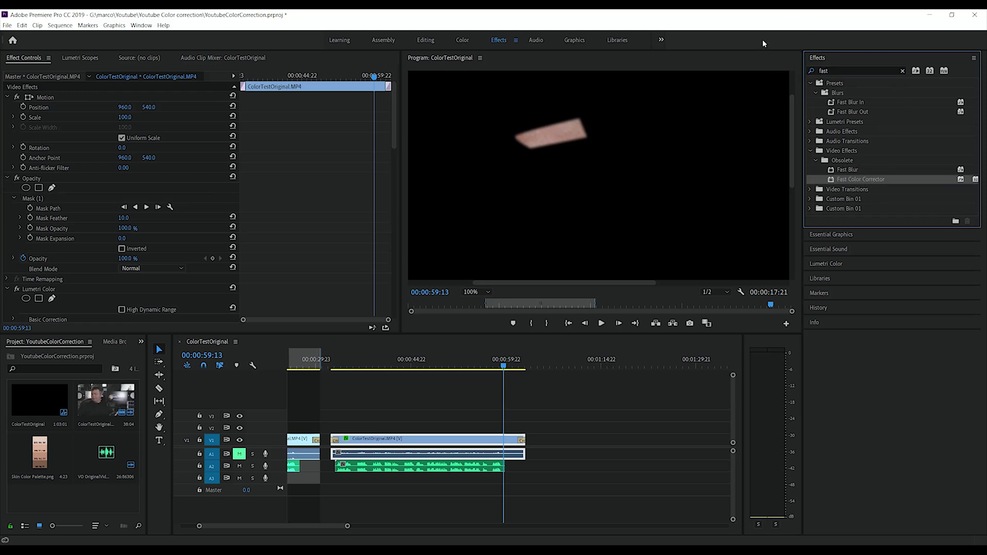
click(420, 41)
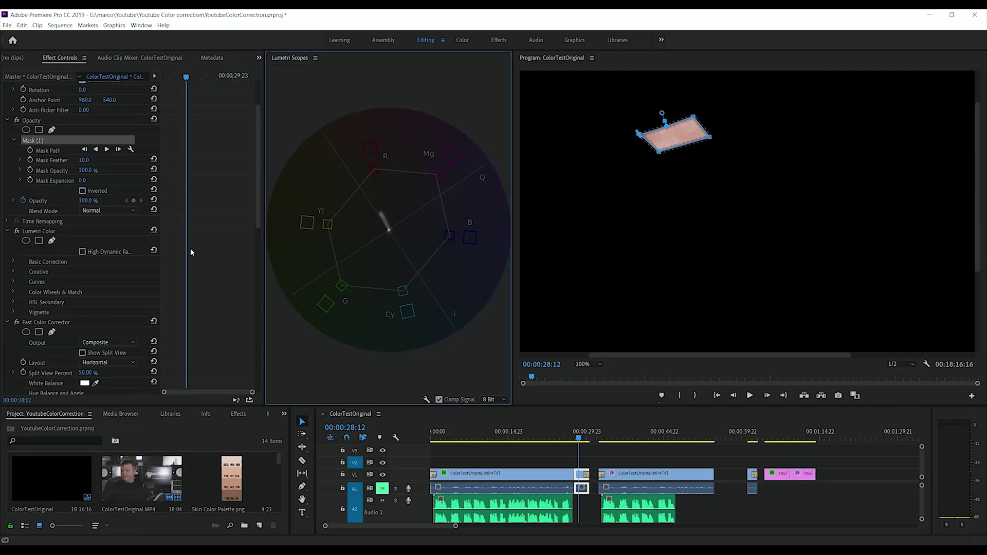
- Widen Effect Controls and set the Fast Color Corrector's Hue Angle slightly negative, about -6°
scroll(188, 246, down, 5)
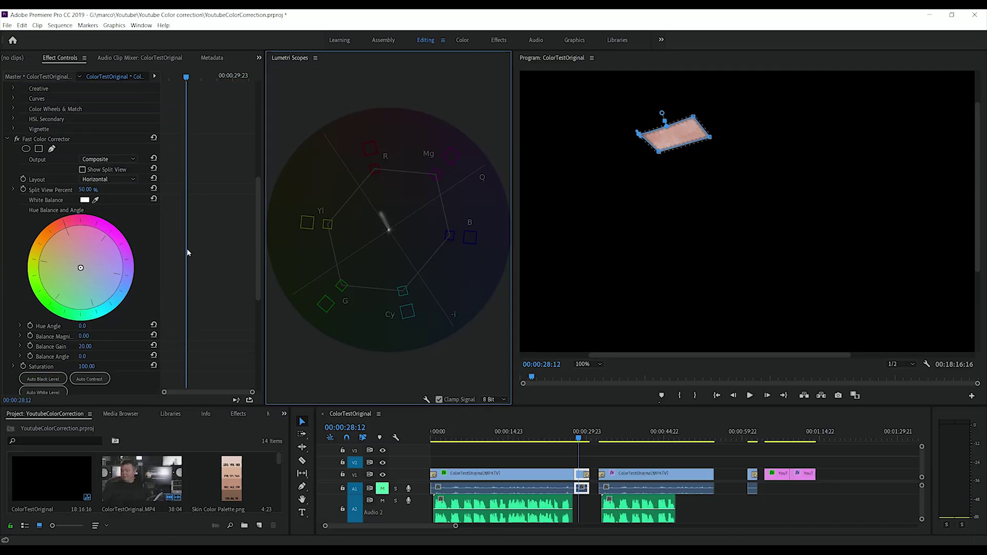
scroll(187, 258, down, 2)
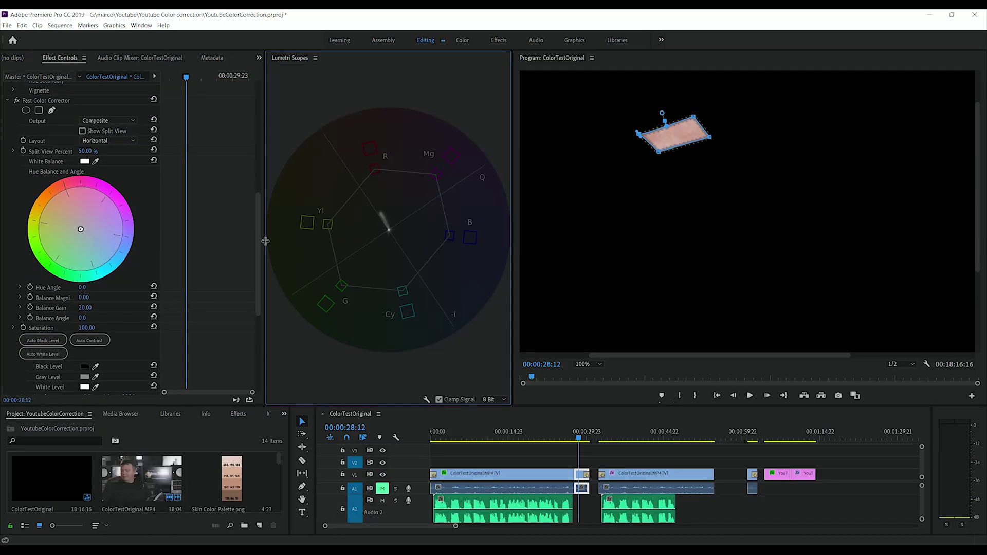
drag(264, 242, 282, 241)
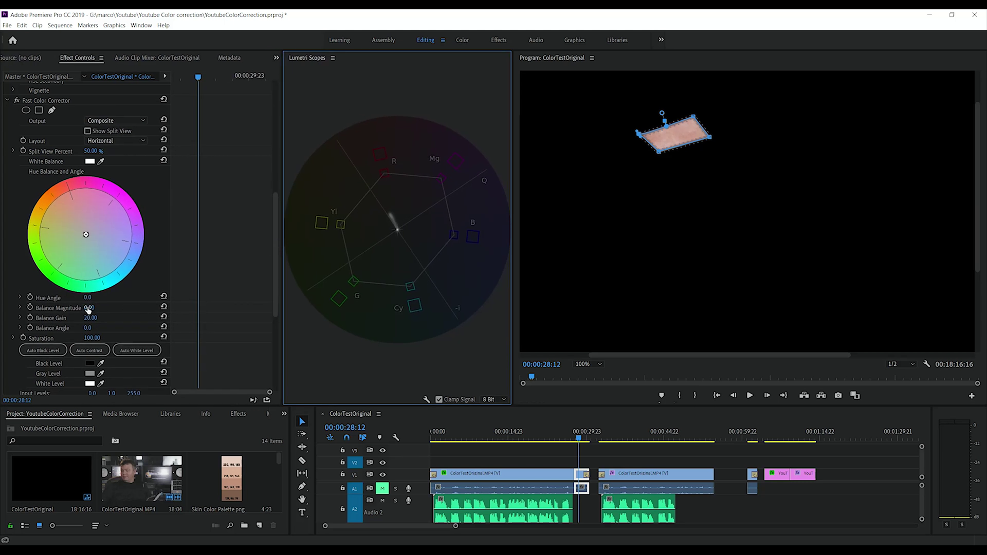
mouse_move(88, 297)
mouse_down()
mouse_move(51, 297)
mouse_move(118, 297)
mouse_move(85, 297)
mouse_up()
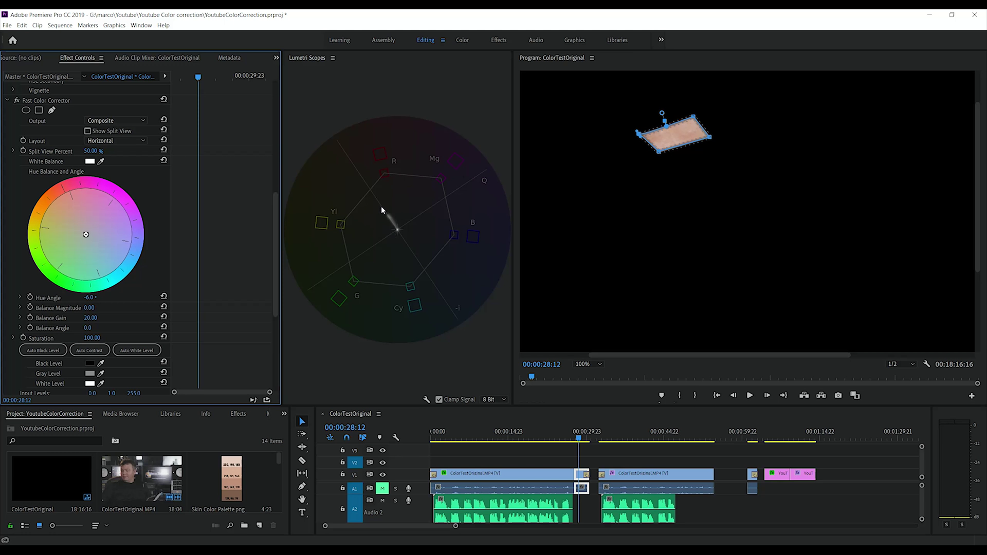
scroll(49, 192, up, 10)
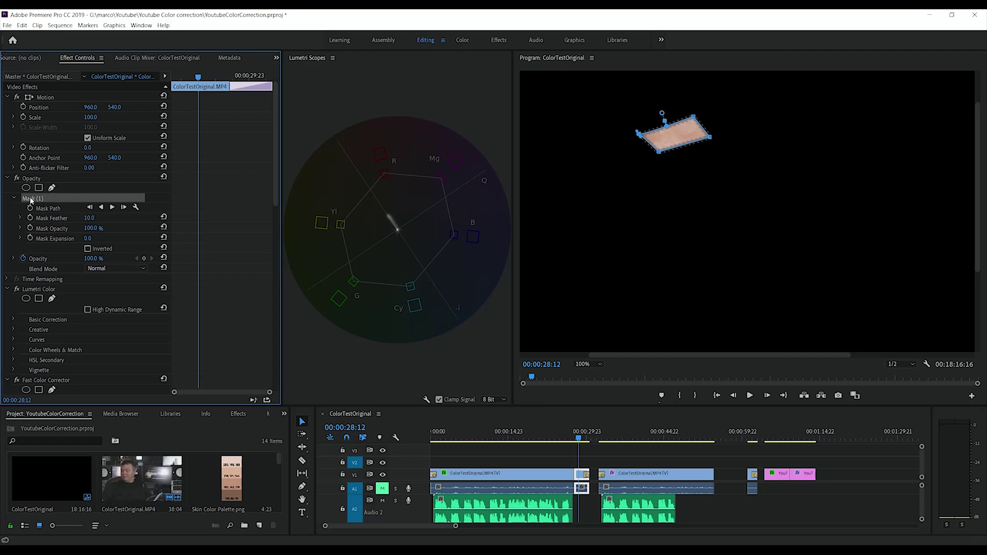
- Turn off the opacity mask to show the full frame and change the Program zoom level
click(16, 178)
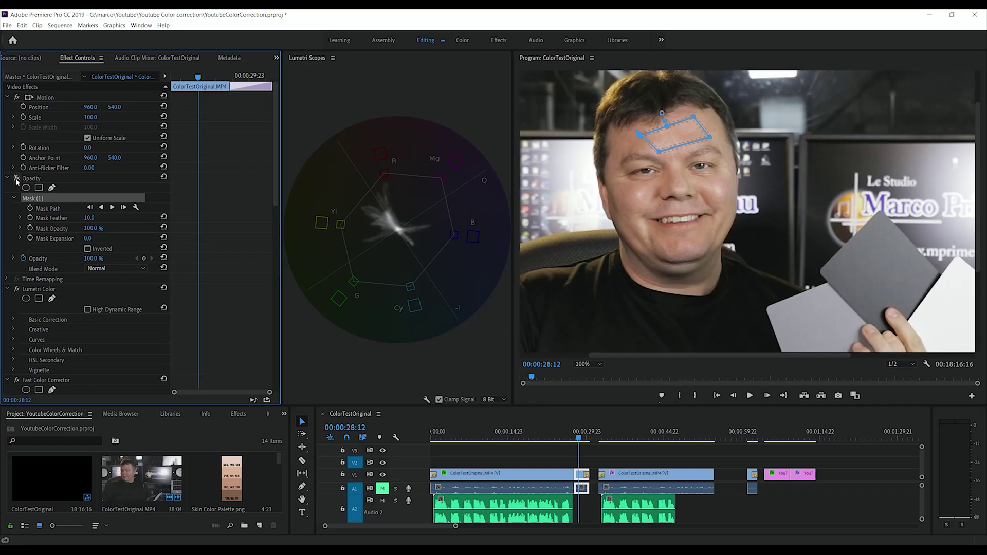
click(598, 364)
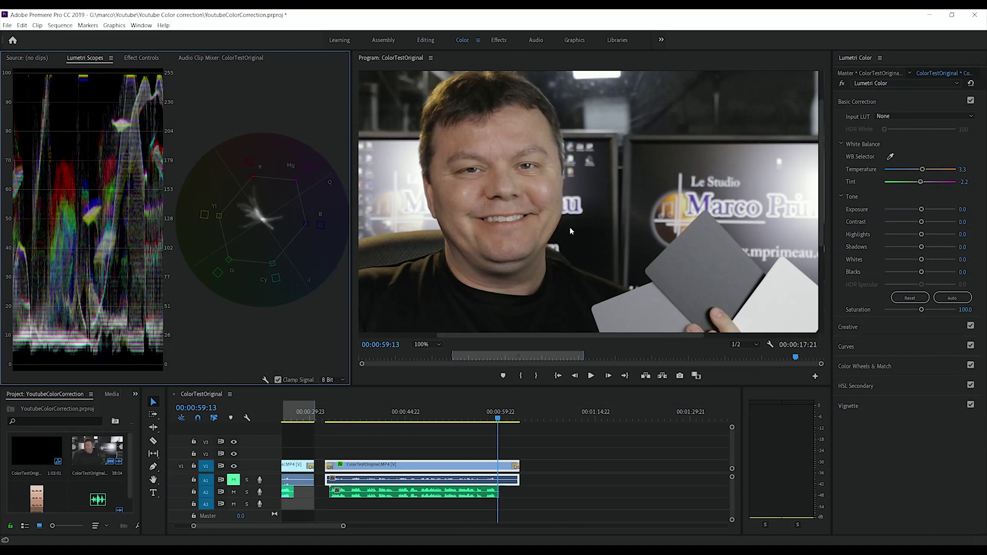
click(437, 343)
click(430, 353)
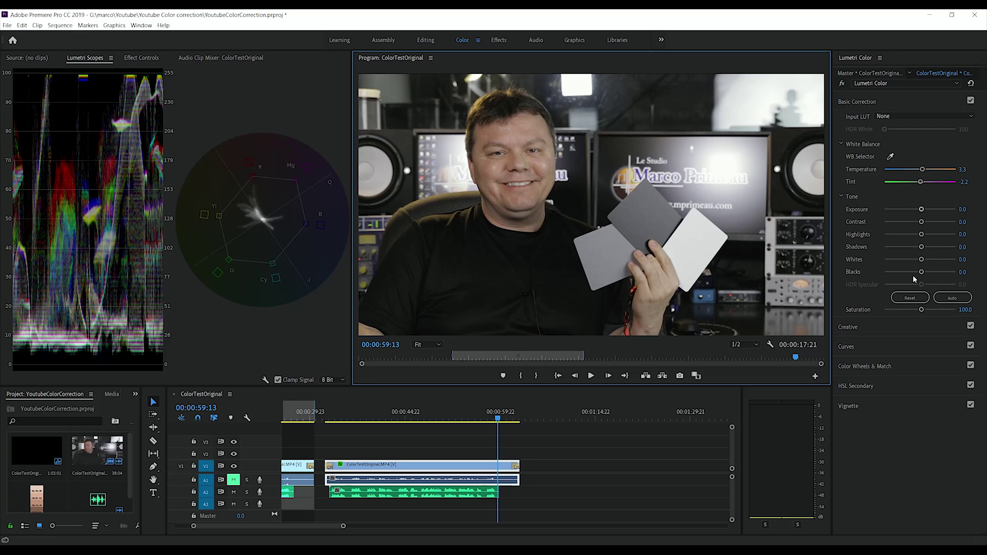
- Set Lumetri Creative Sharpen to about 32.9 and Vibrance to about 30.2
click(888, 326)
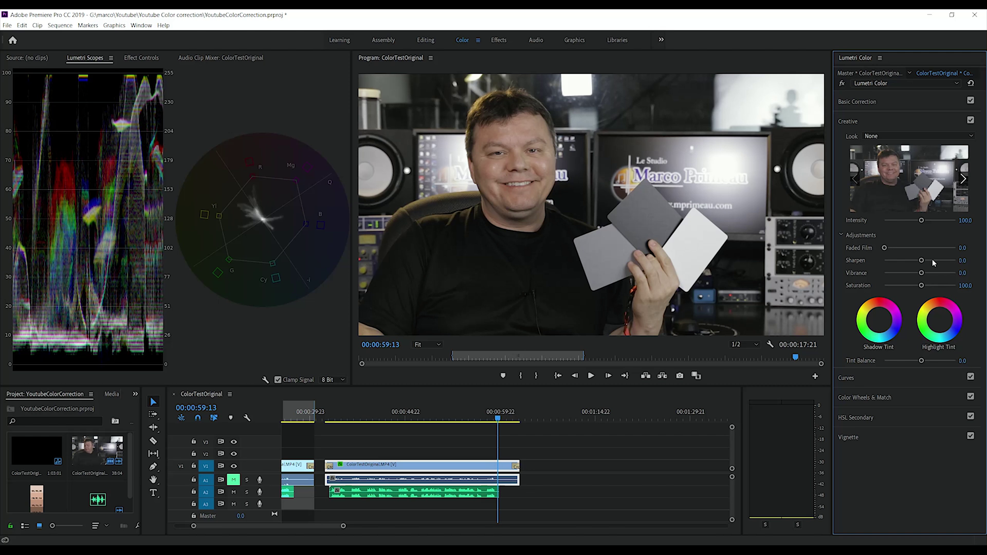
click(932, 261)
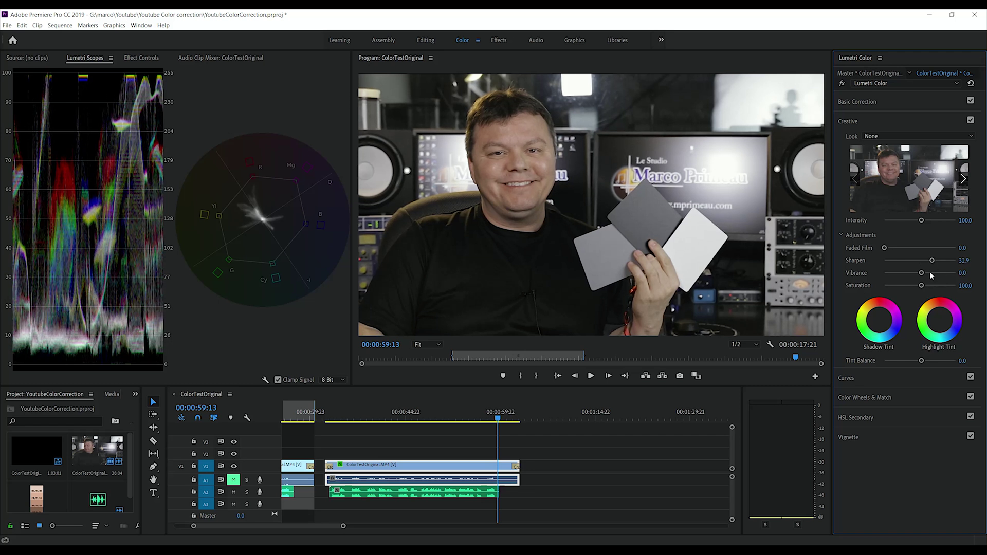
click(931, 273)
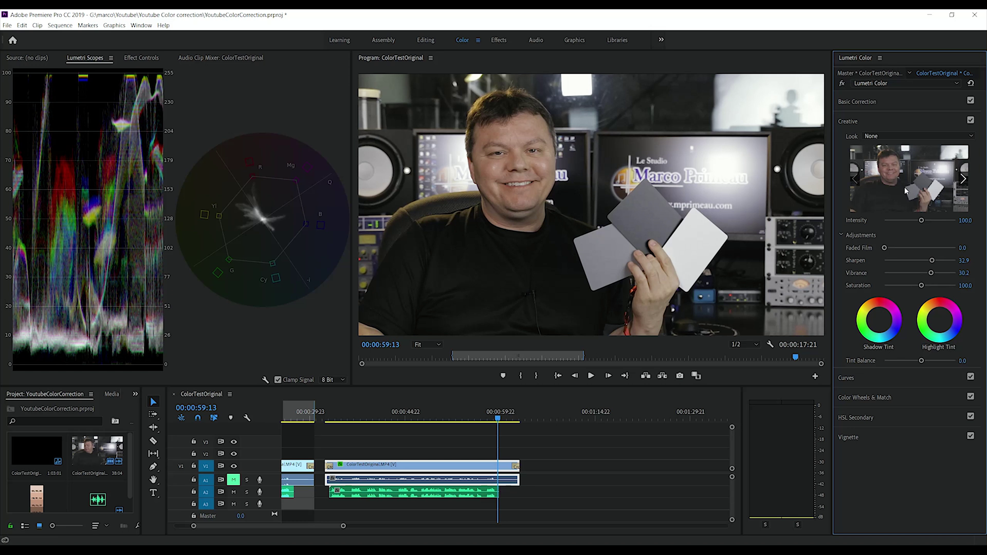
- Add RGB curve points lifting the upper tones and arm the Basic Correction white balance selector
click(894, 376)
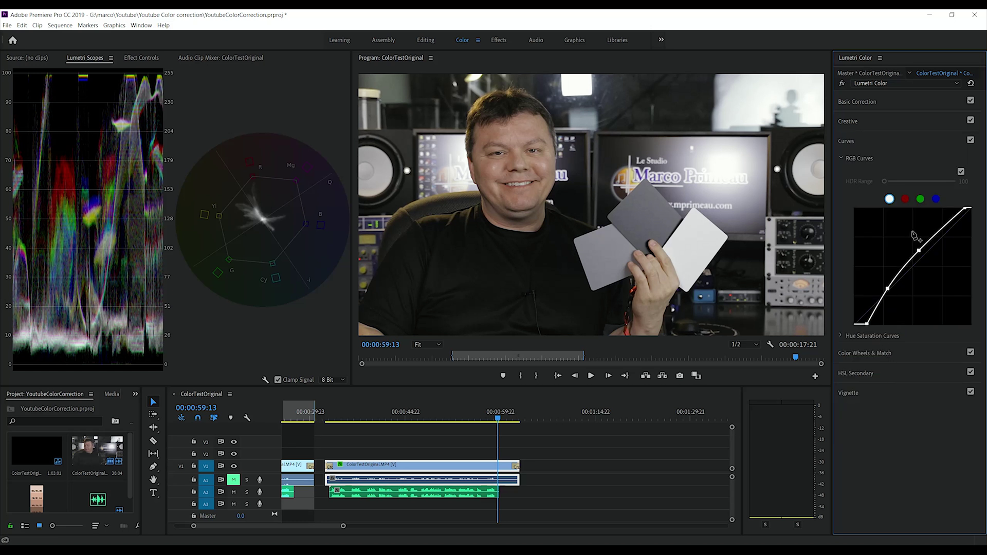
drag(937, 236, 935, 233)
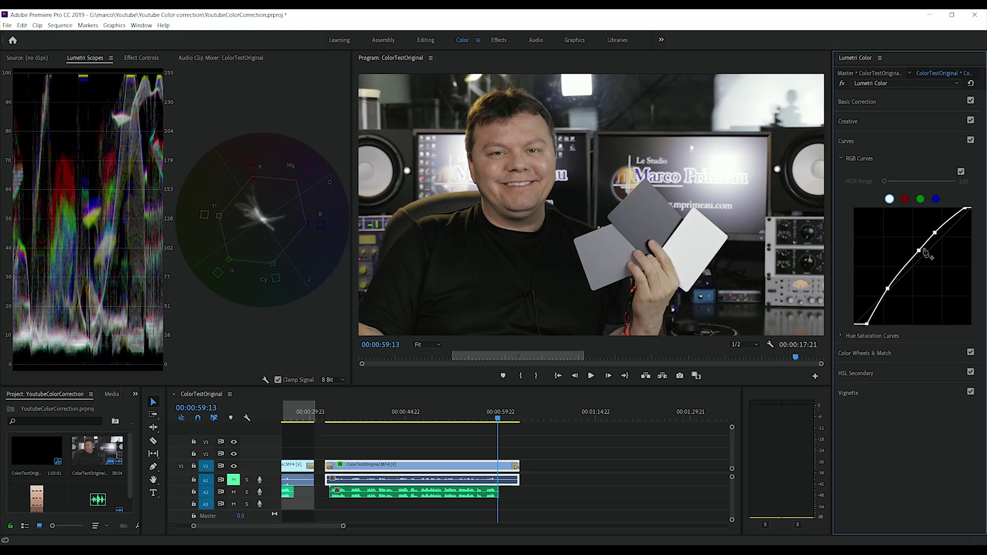
drag(921, 252, 917, 248)
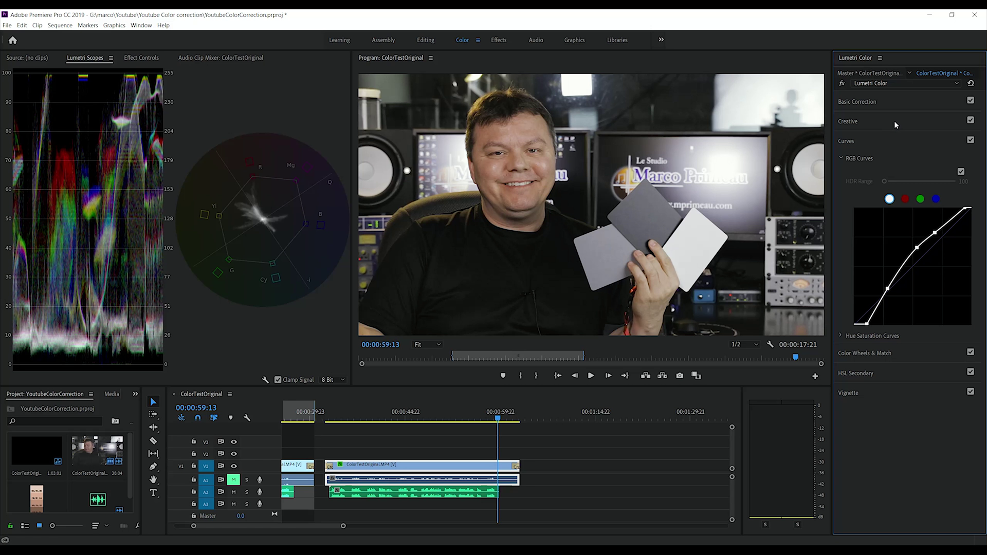
click(894, 101)
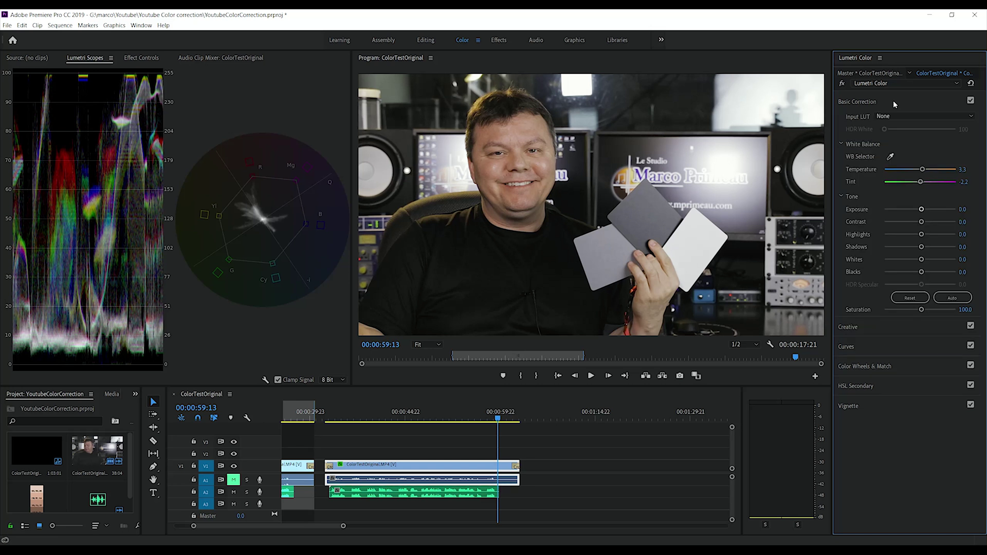
click(891, 157)
- Switch to the Editing workspace and clear the existing opacity mask
click(424, 40)
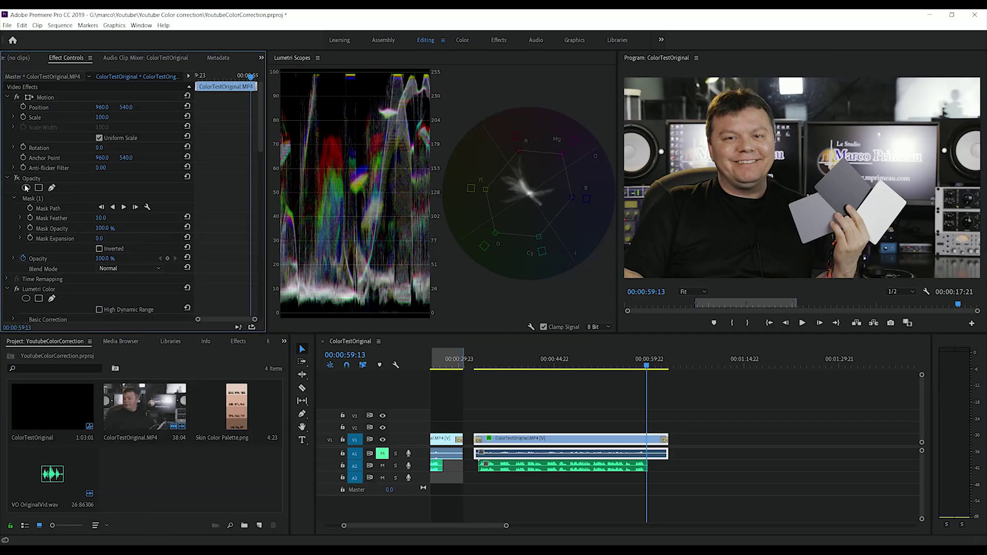
right_click(45, 200)
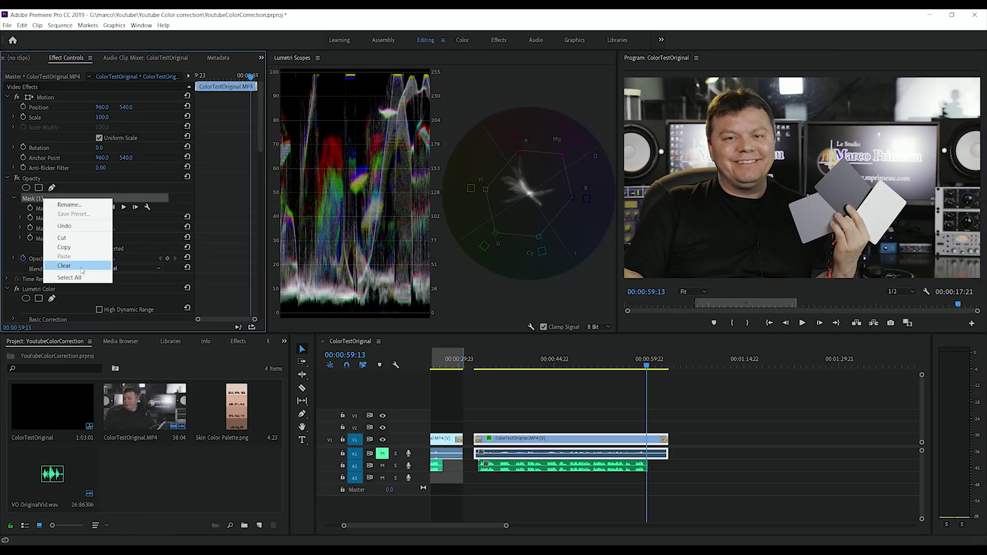
click(64, 265)
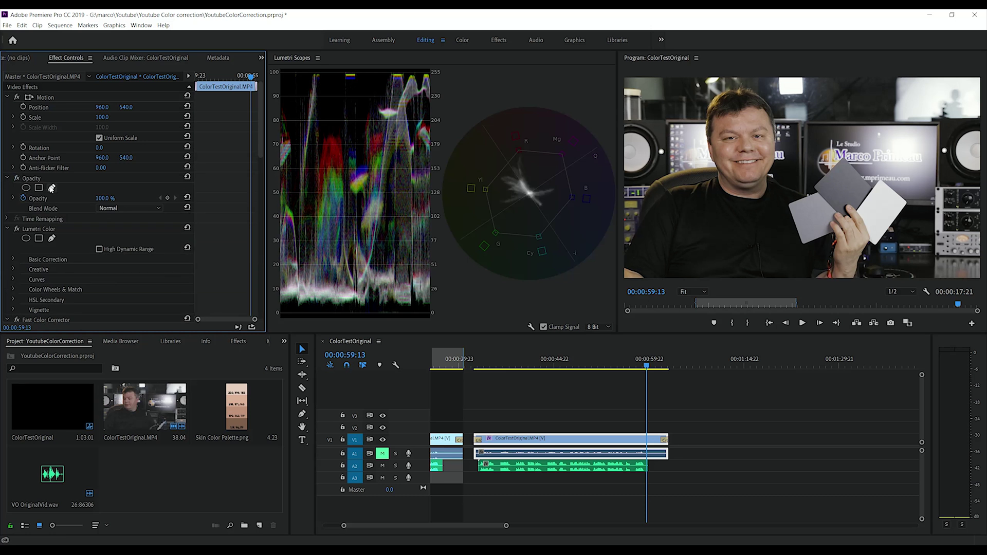
- Draw a freeform mask around the white card, then delete it again
click(52, 187)
click(852, 224)
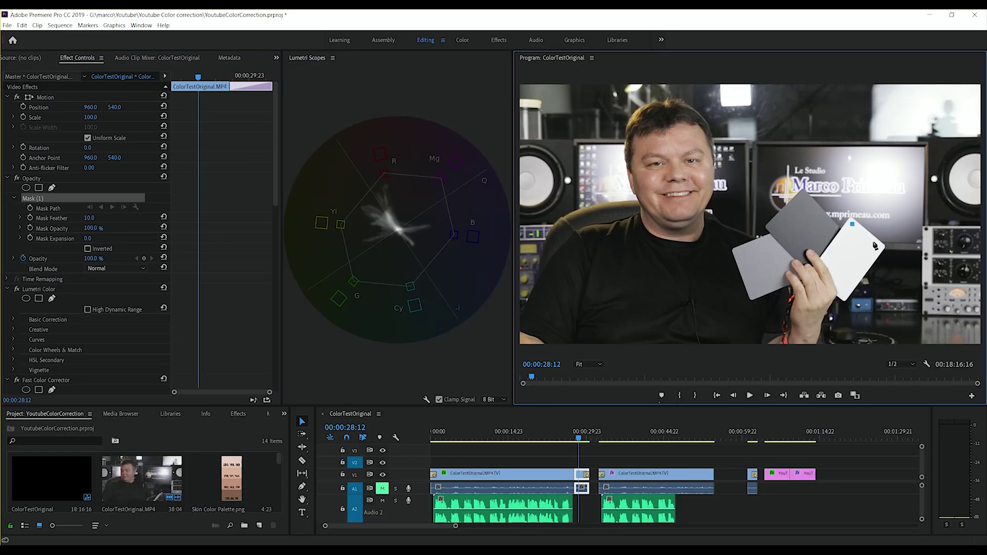
click(877, 247)
click(845, 292)
click(829, 259)
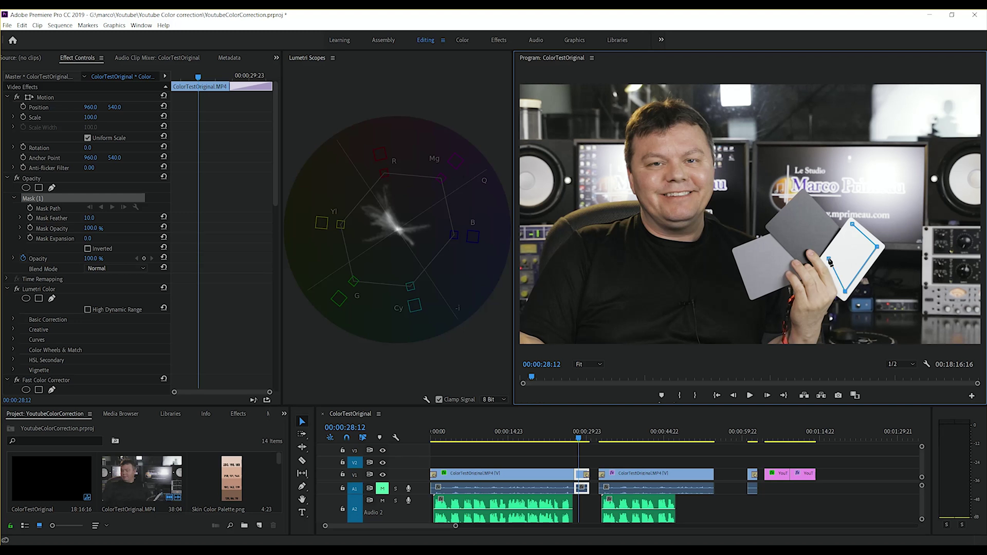
click(852, 225)
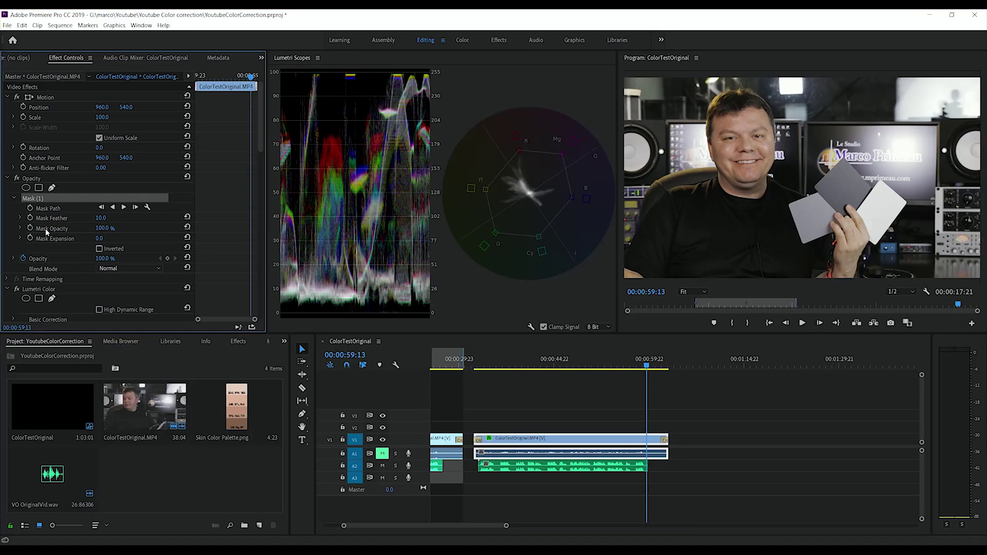
key(Delete)
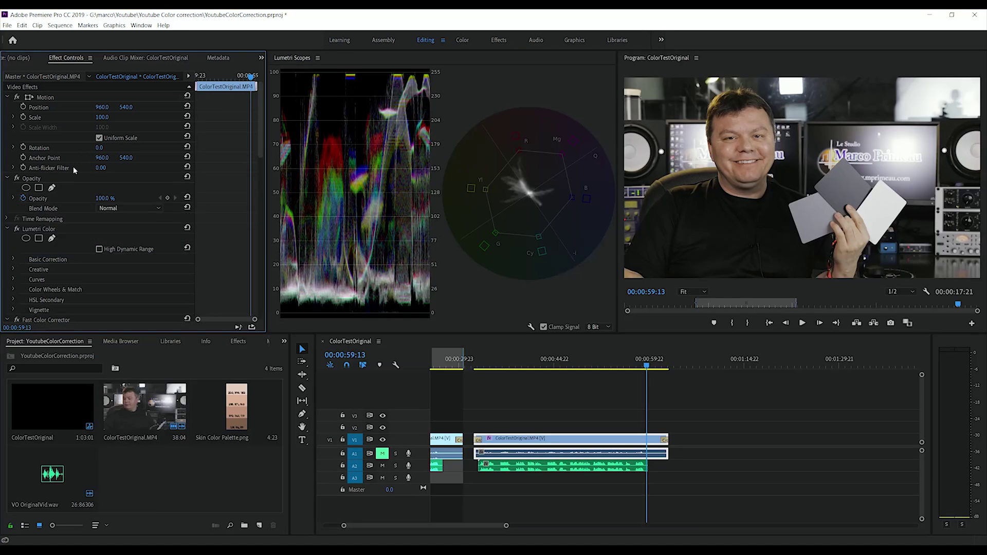
- Mark In at 00:00:47:05 and Out at 00:01:01:00, then open Export Settings
click(463, 40)
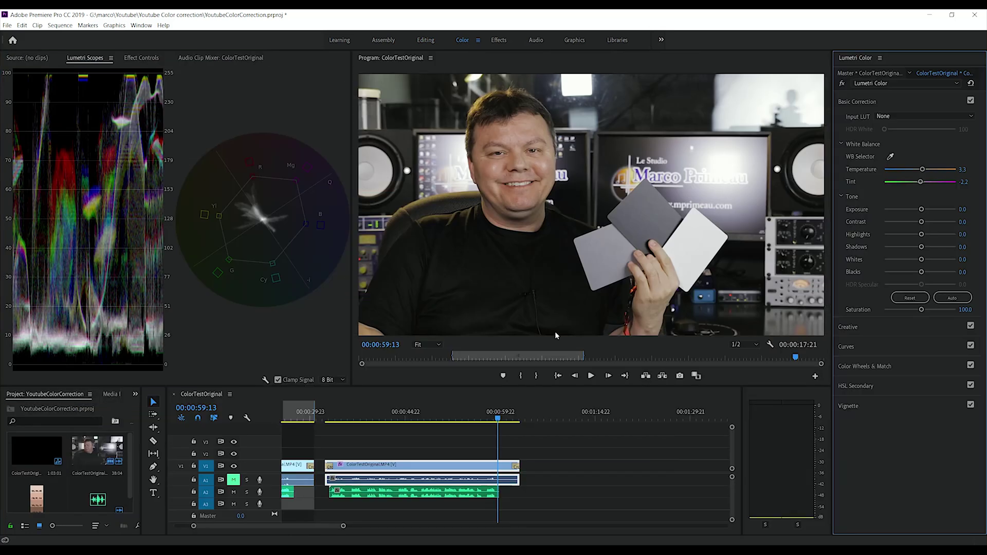
click(420, 419)
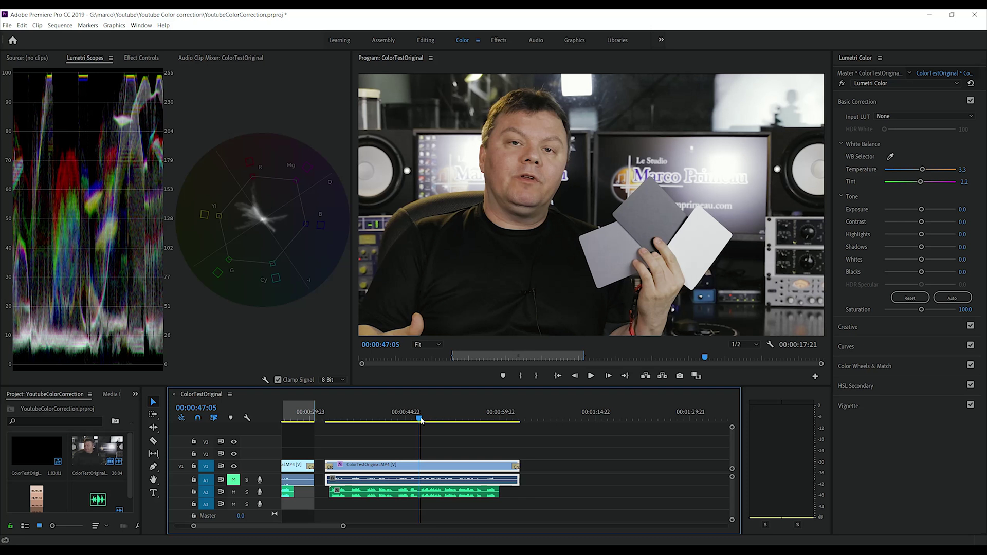
key(i)
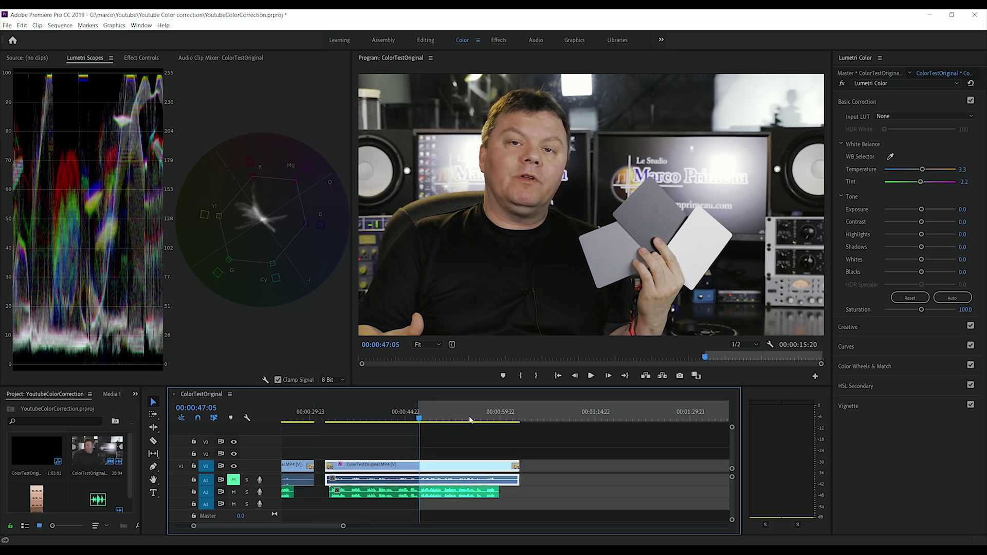
click(508, 418)
key(o)
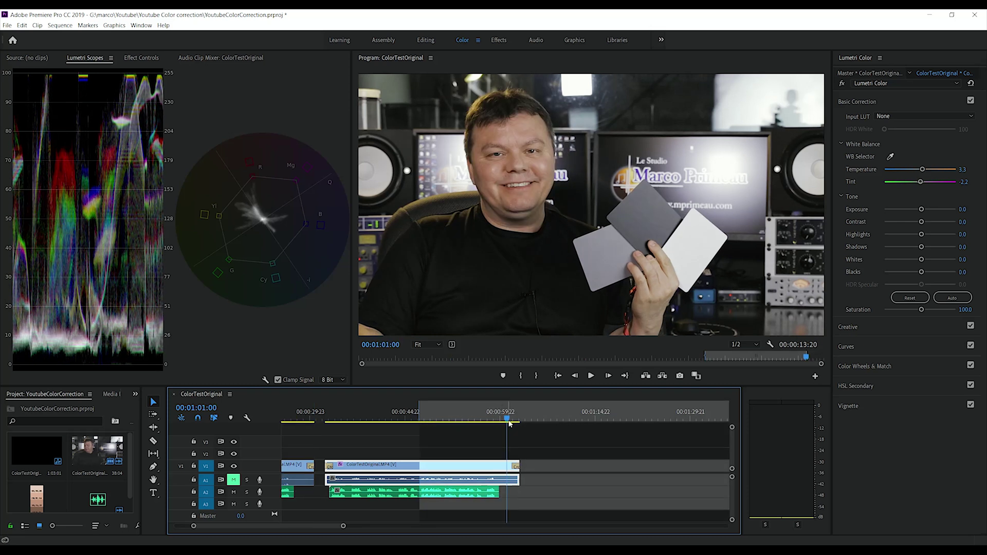
click(455, 449)
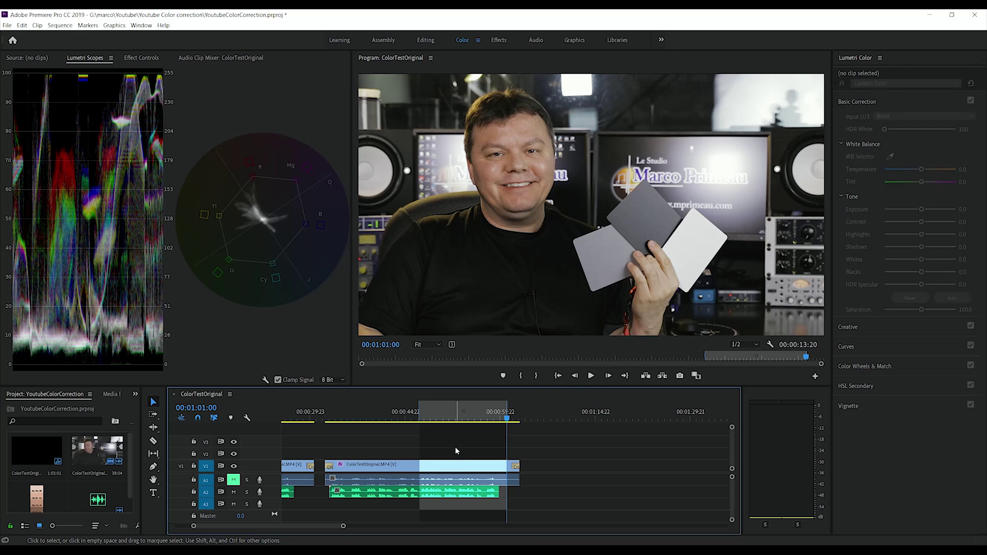
key(ctrl+m)
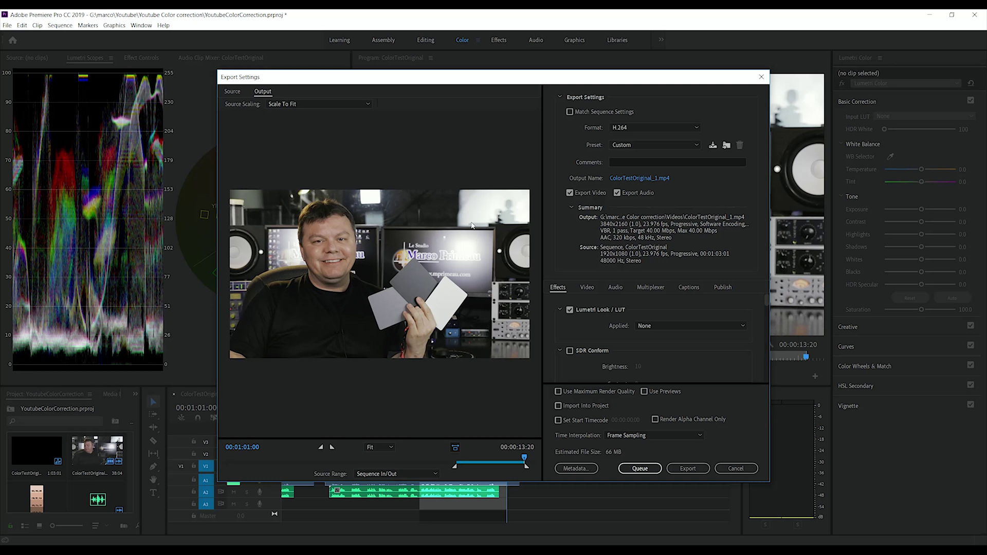
- Keep H.264 format and choose the YouTube 2160p 4K Ultra HD preset
click(697, 128)
click(639, 254)
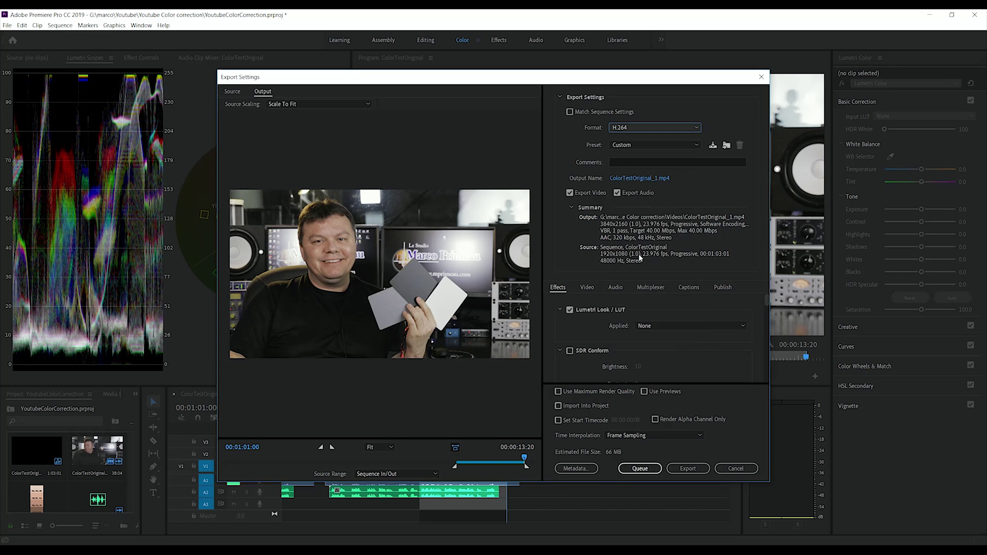
click(697, 146)
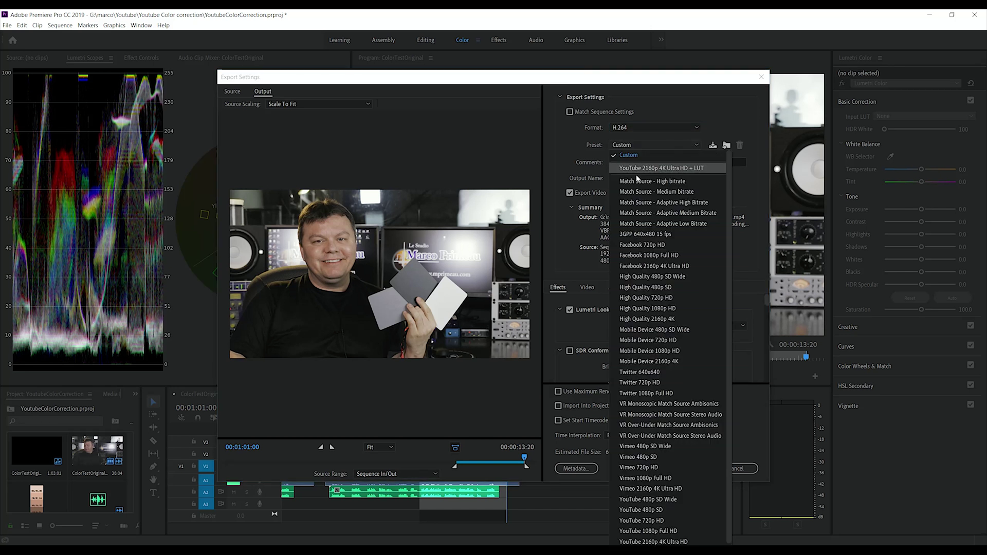
click(692, 180)
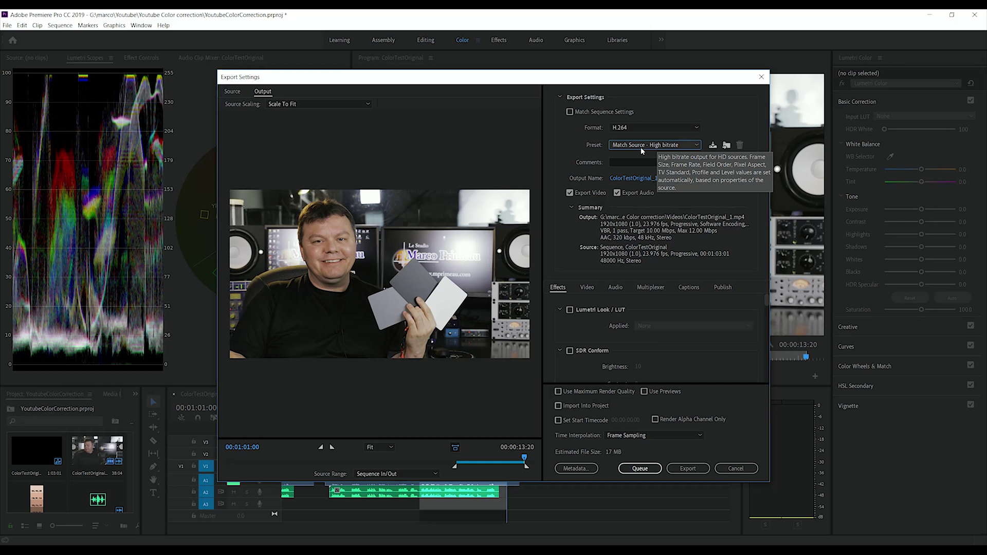
click(698, 147)
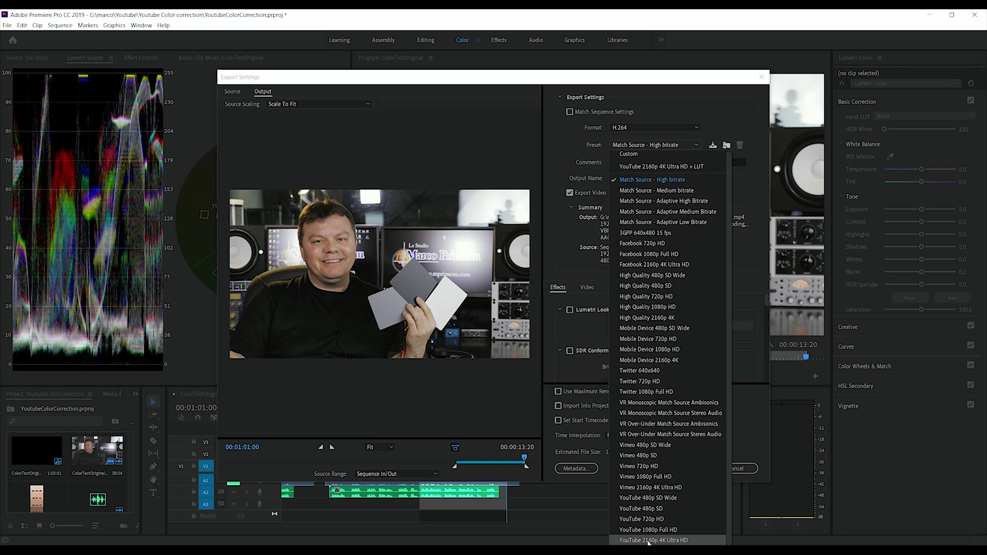
click(676, 541)
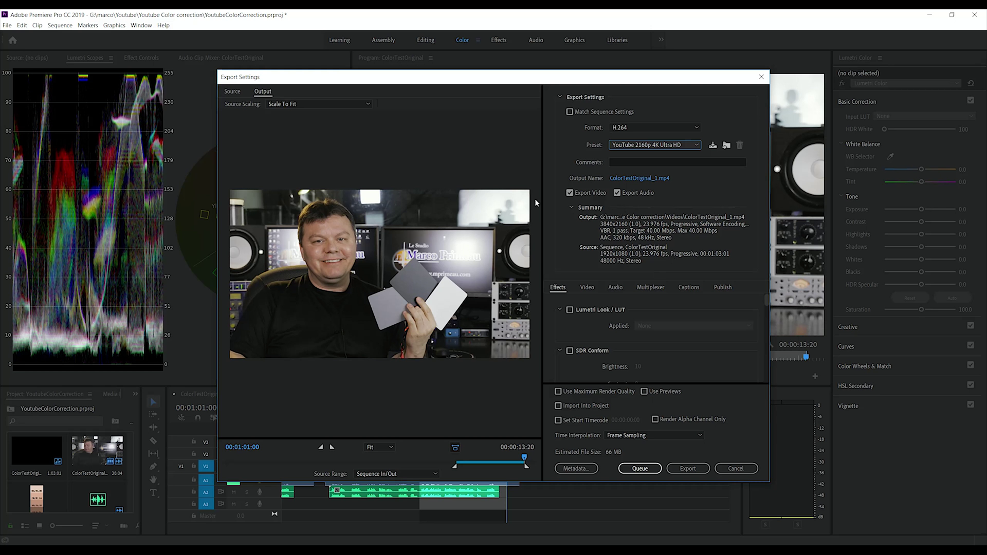
- Rename the output file to ColorCorrected.mp4 and start the export
click(646, 178)
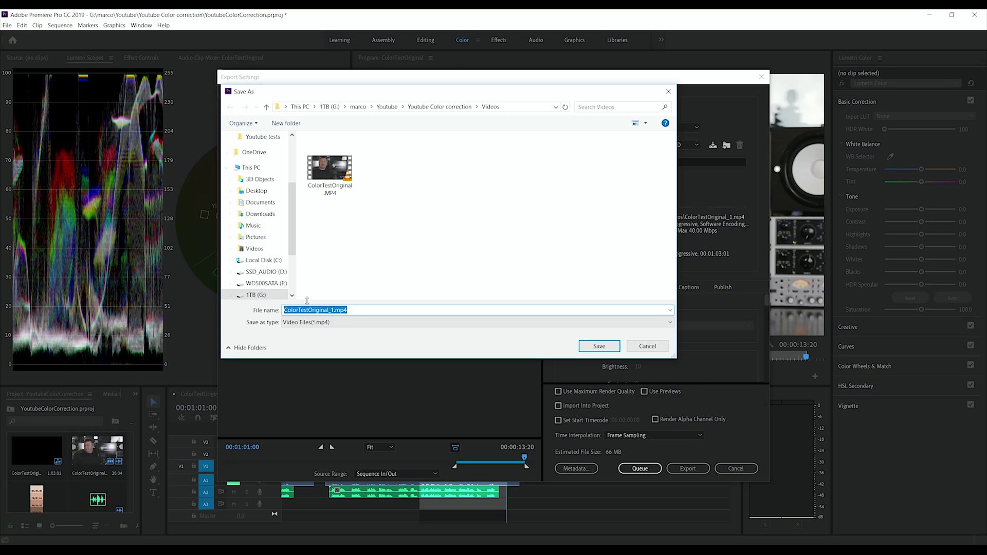
drag(297, 310, 450, 318)
text(r)
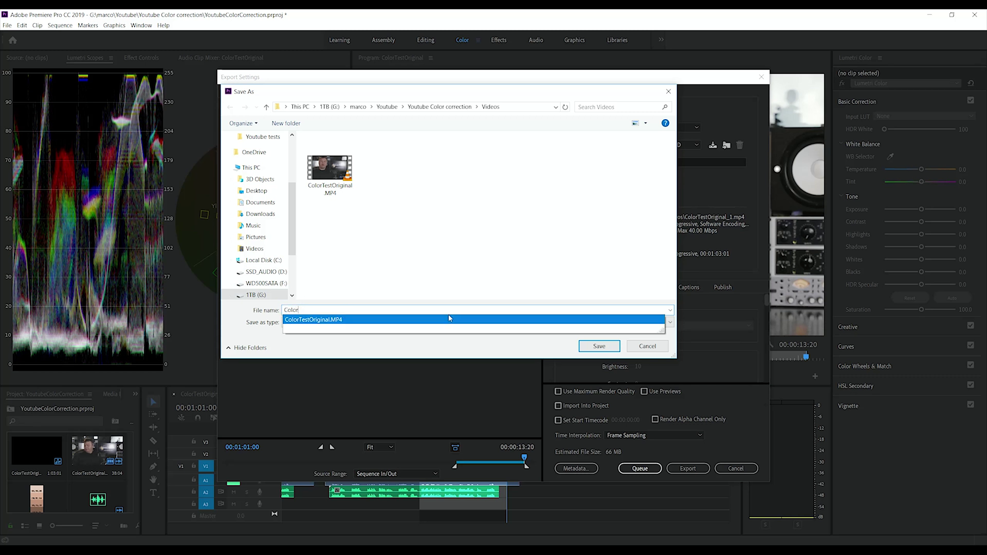
text(Corrected)
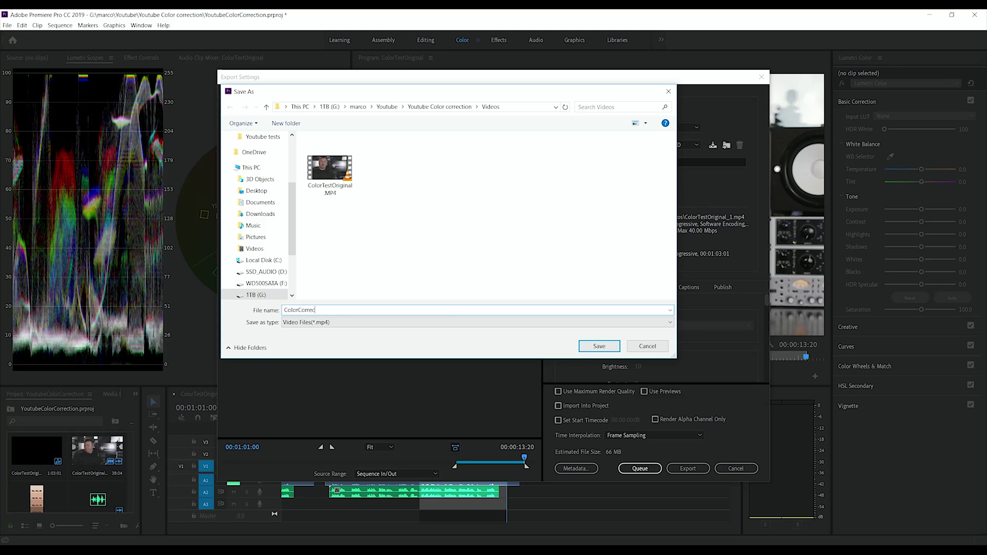
click(600, 347)
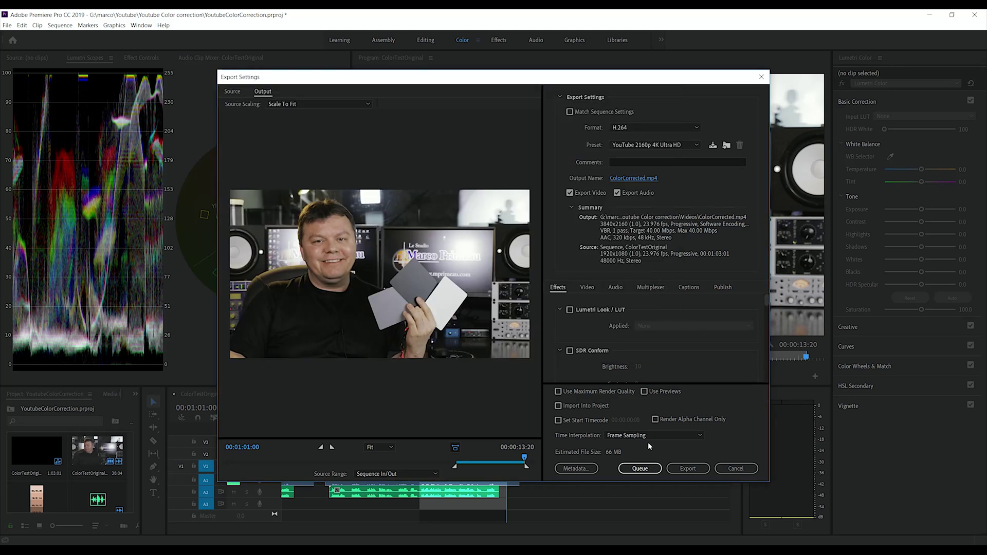
click(688, 469)
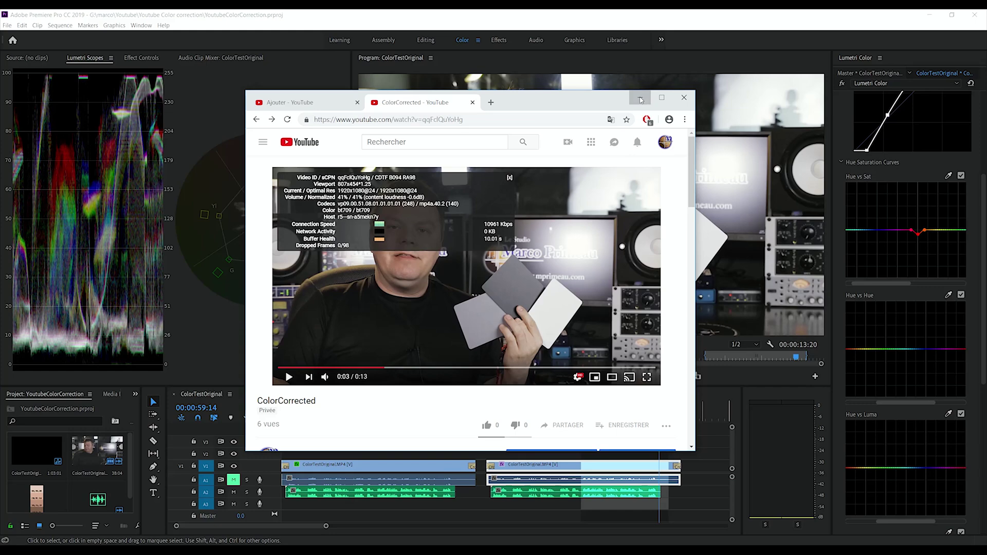
- Minimize the YouTube browser and scroll the timeline to the right
click(641, 100)
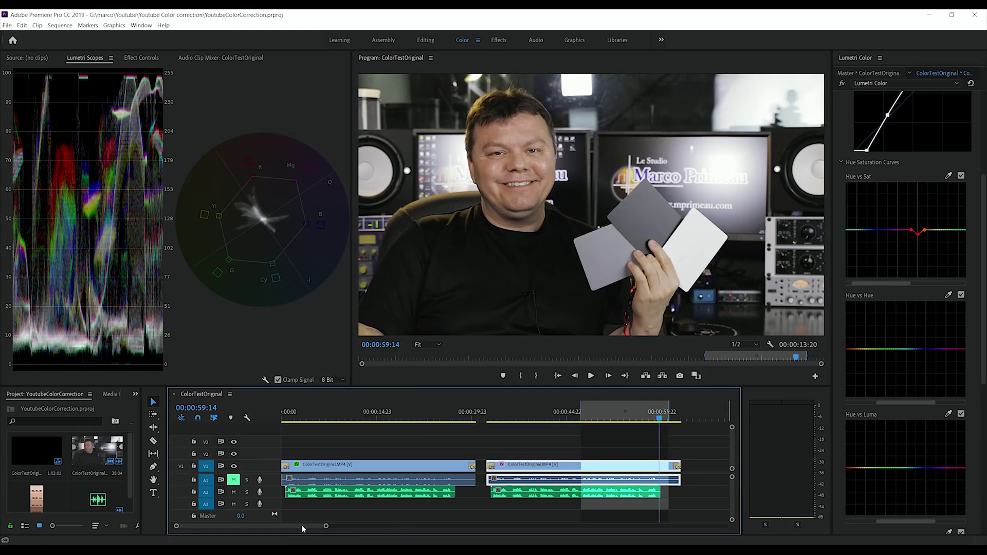
drag(303, 529, 317, 529)
- Drag YouTubeVP9.png from the Pictures folder onto V1 after the original clip, then park the playhead on it
click(555, 415)
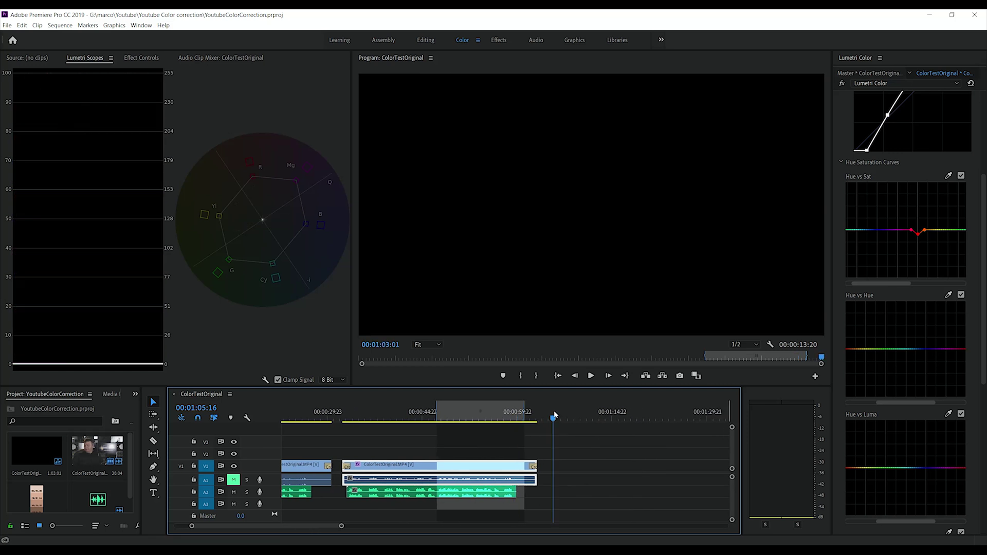
drag(554, 414, 553, 415)
key(alt+Tab)
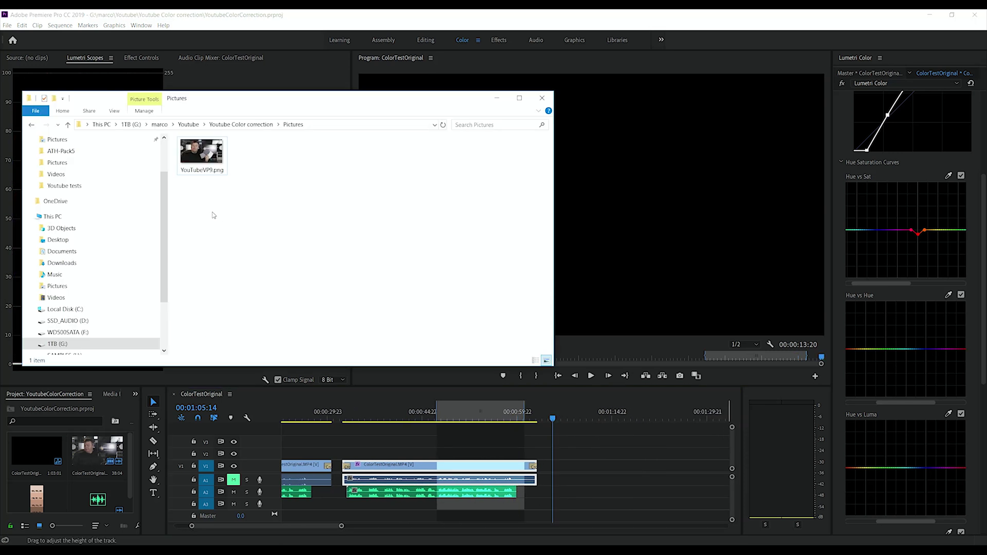
drag(202, 157, 545, 476)
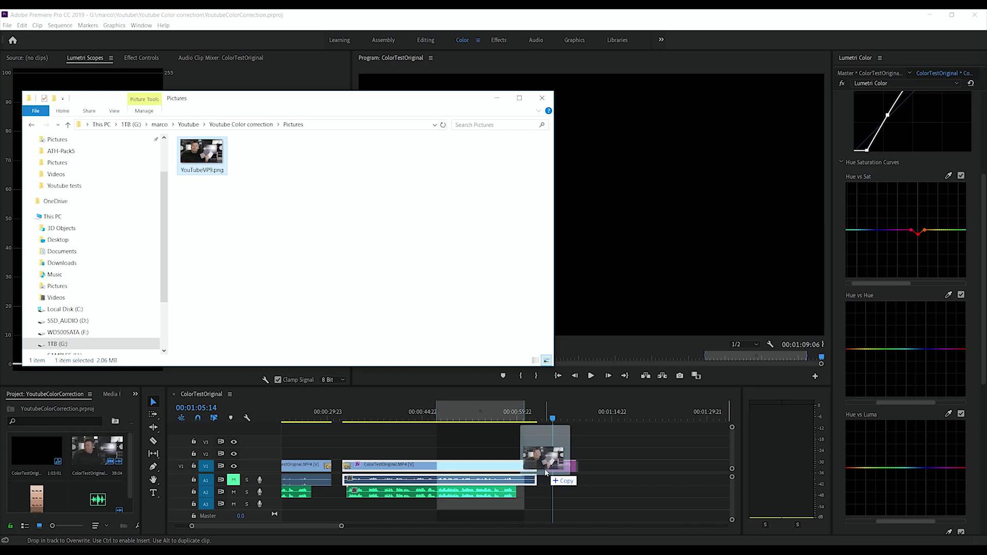
click(511, 418)
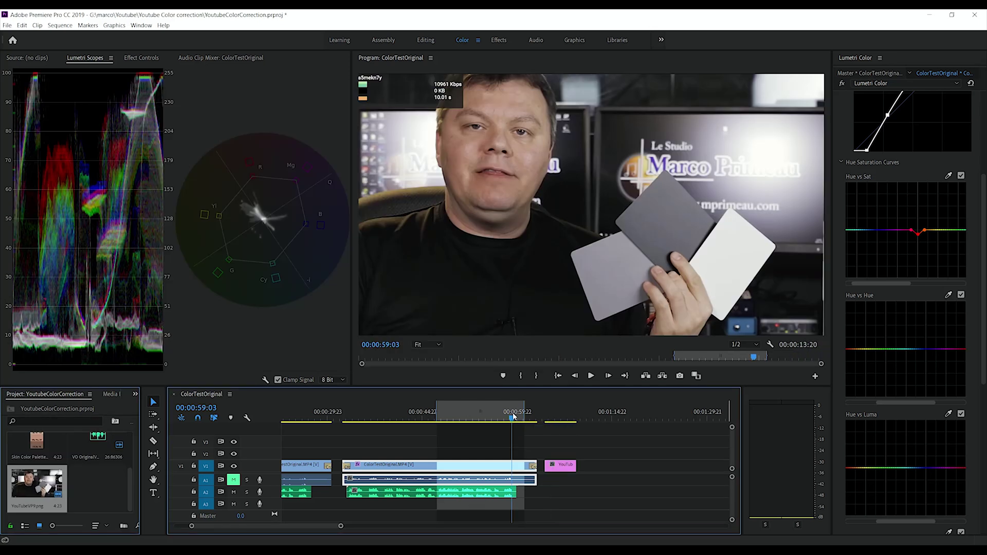
mouse_move(565, 417)
mouse_down()
mouse_move(575, 418)
mouse_move(560, 418)
mouse_up()
- Scale the YouTubeVP9.png still to frame size and view it against an original frame
right_click(569, 466)
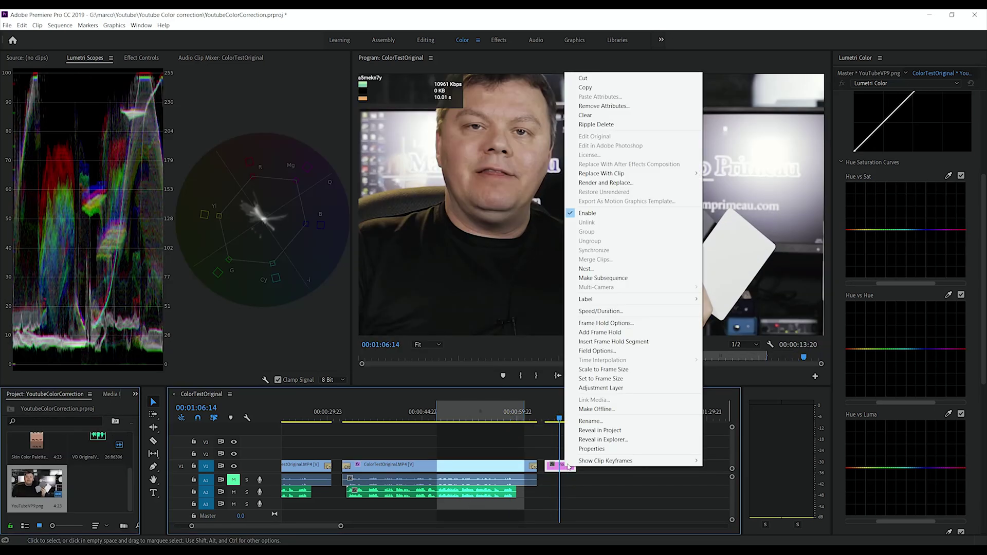
click(643, 372)
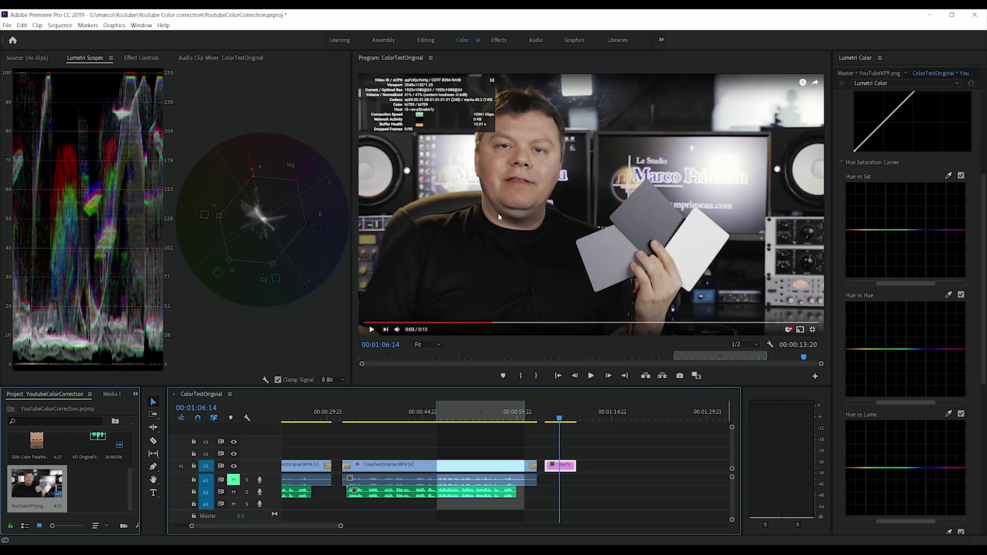
click(518, 417)
click(571, 418)
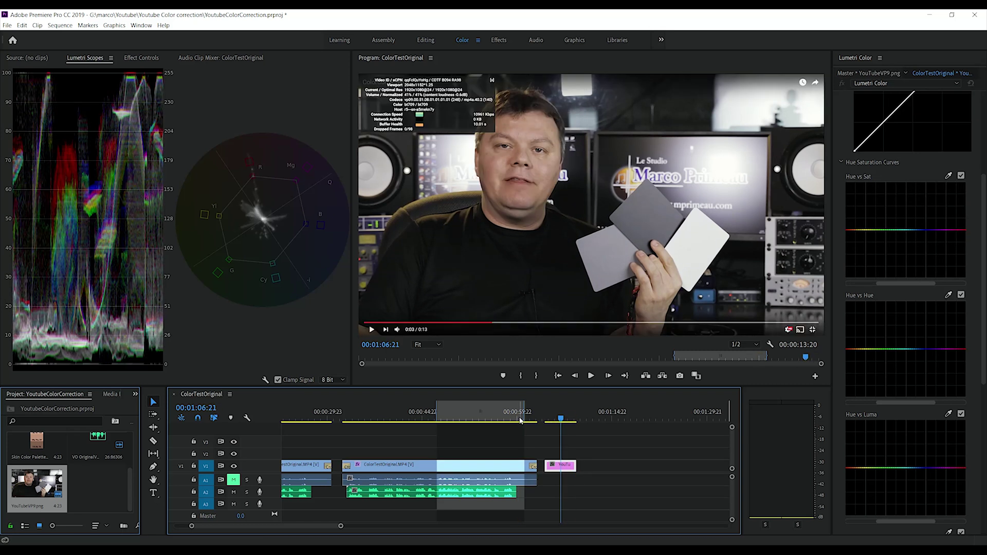
- Alternate the playhead between the original footage and the YouTube still to compare them
click(519, 418)
click(560, 418)
click(511, 419)
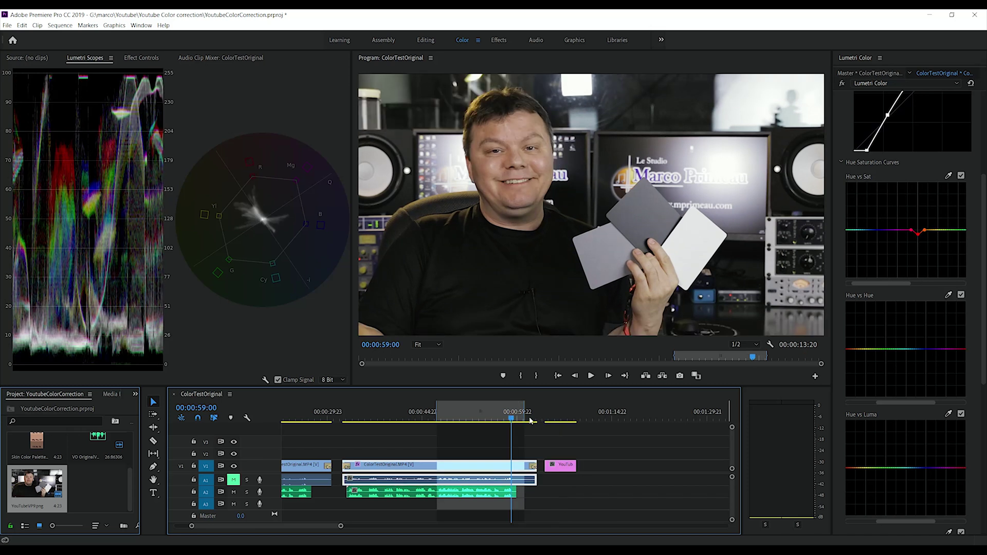
click(563, 421)
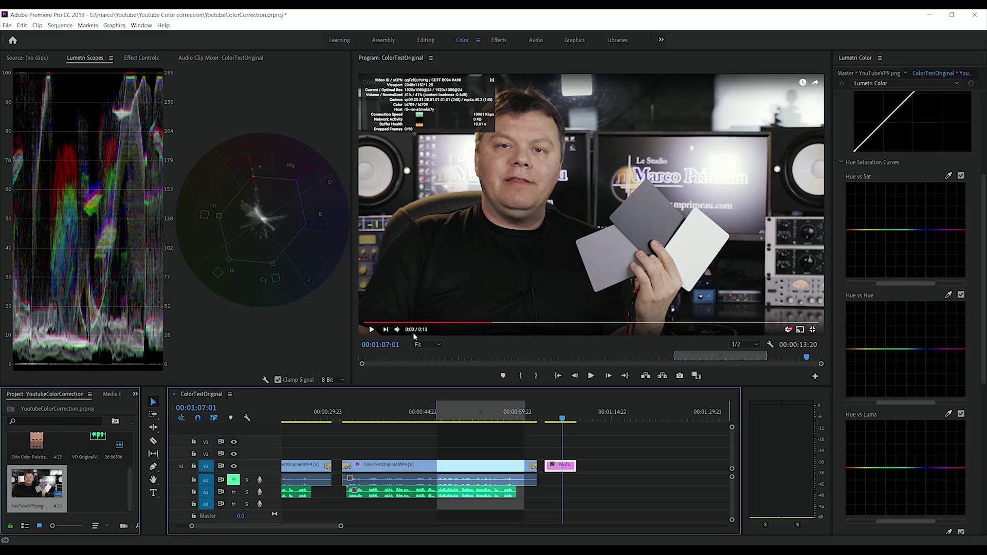
click(518, 418)
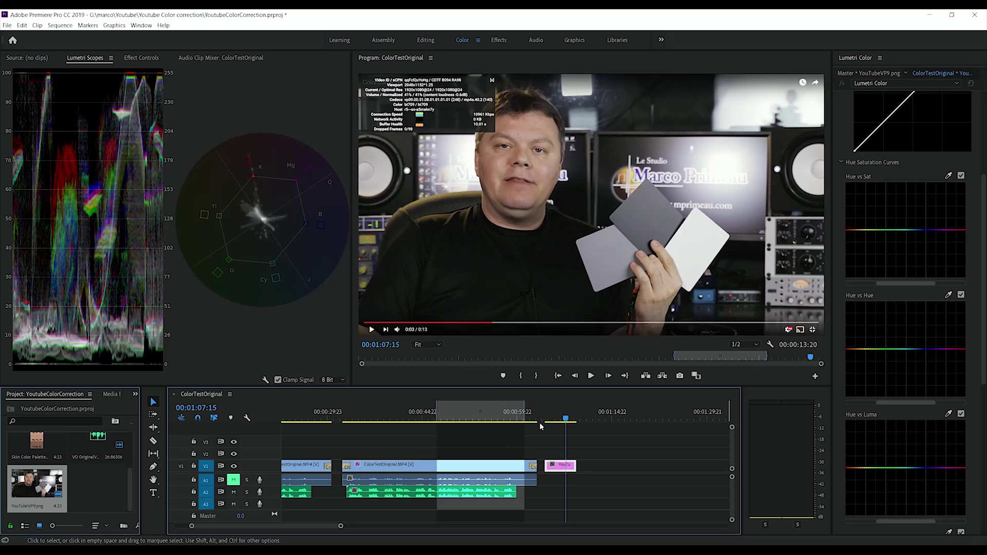
click(509, 418)
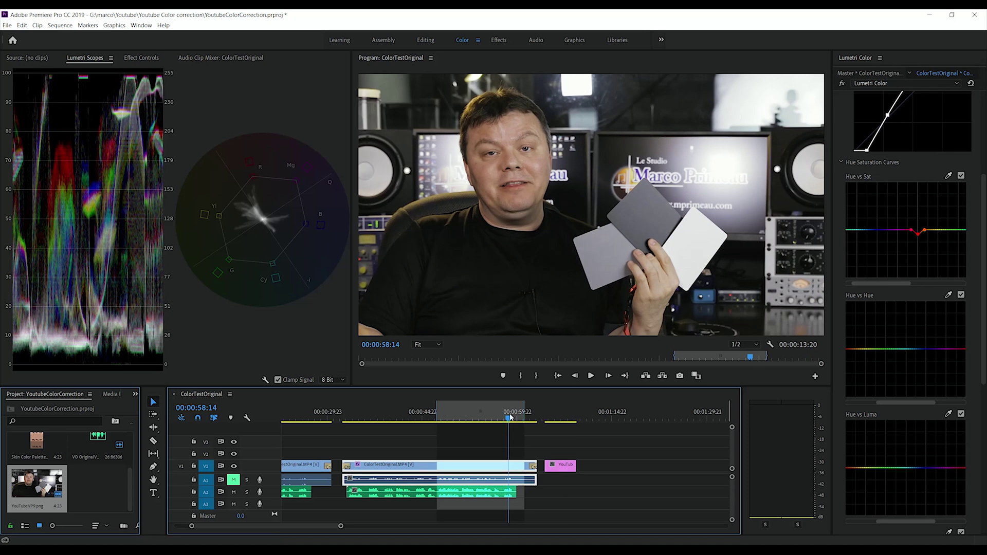
click(566, 418)
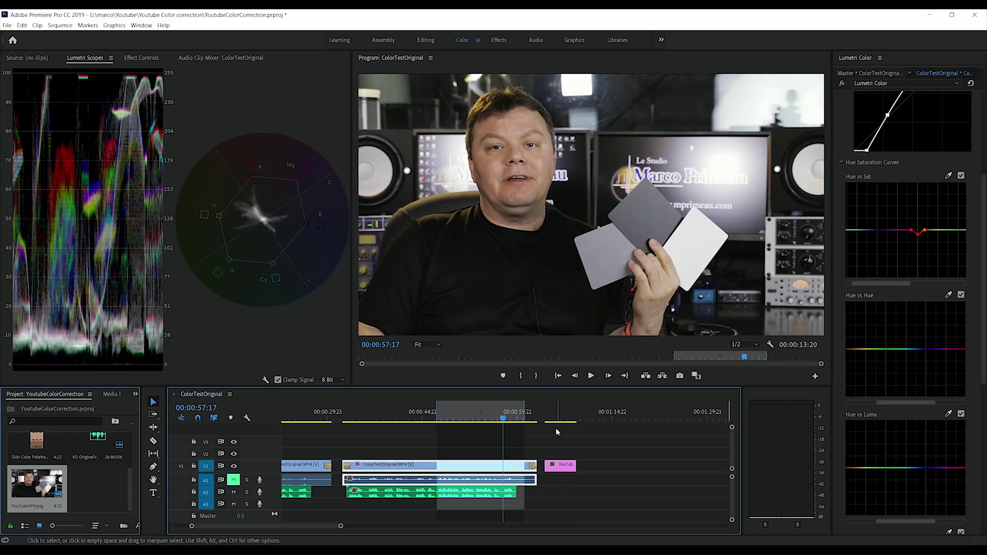
click(569, 418)
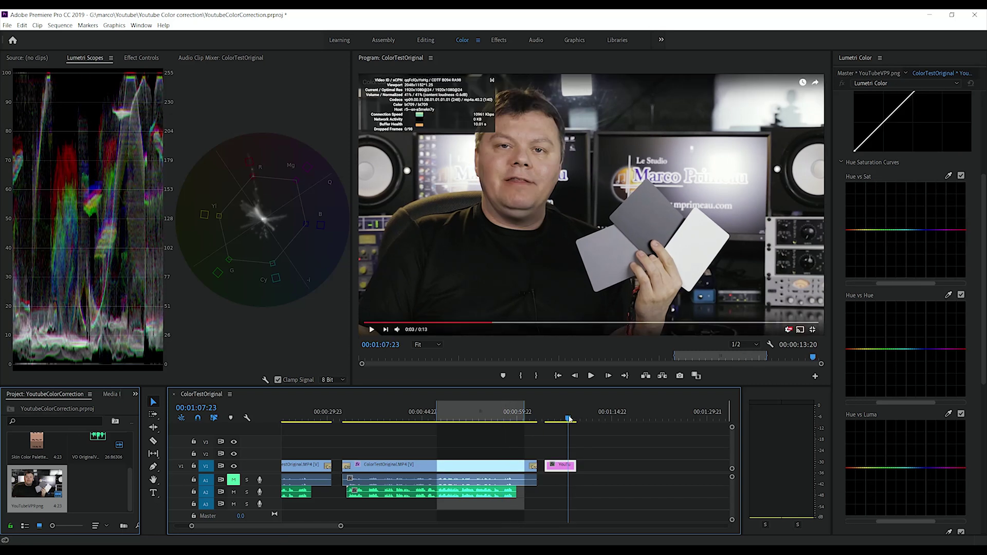
click(512, 418)
click(570, 418)
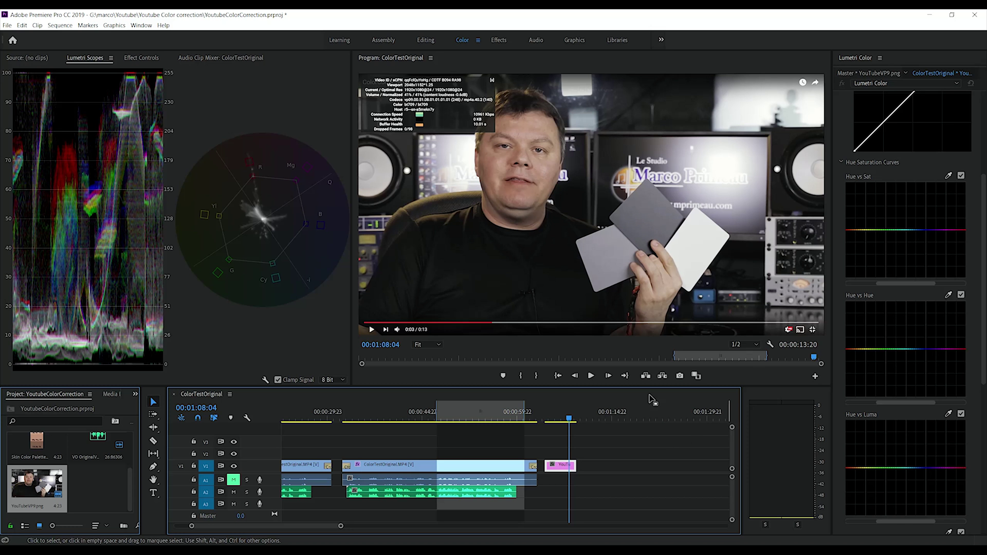
- Expand Lumetri's Basic Correction and sample the white card with the WB Selector
scroll(868, 137, up, 3)
scroll(867, 147, up, 2)
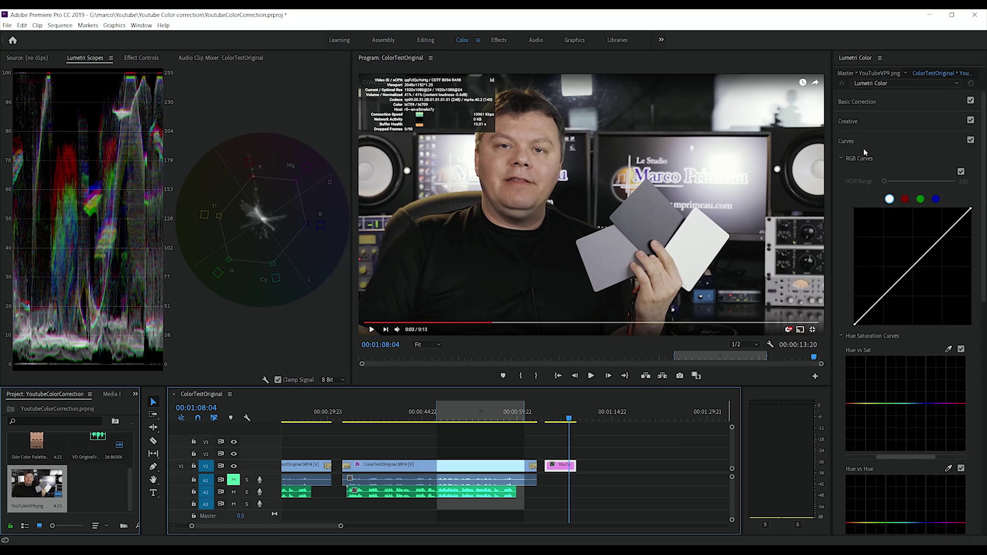
click(892, 119)
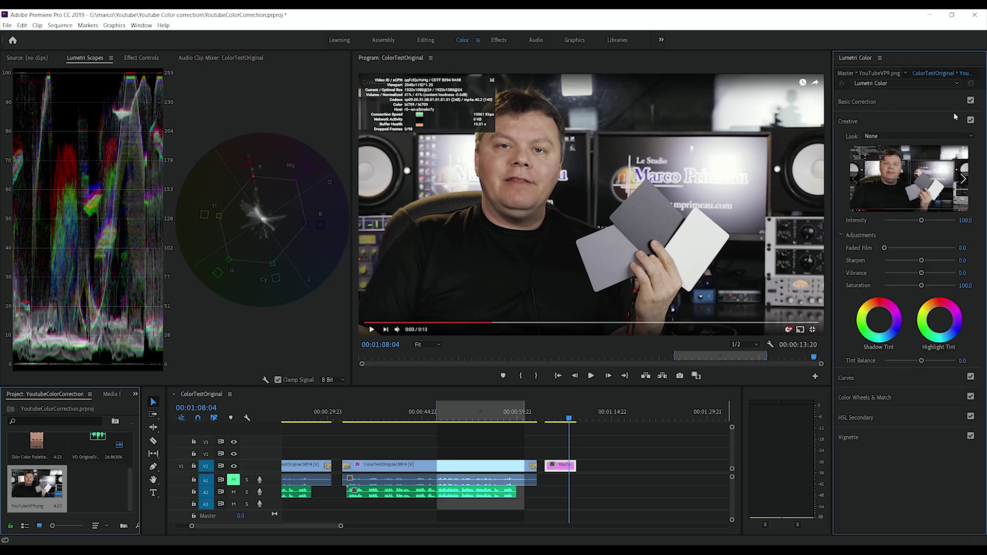
click(881, 100)
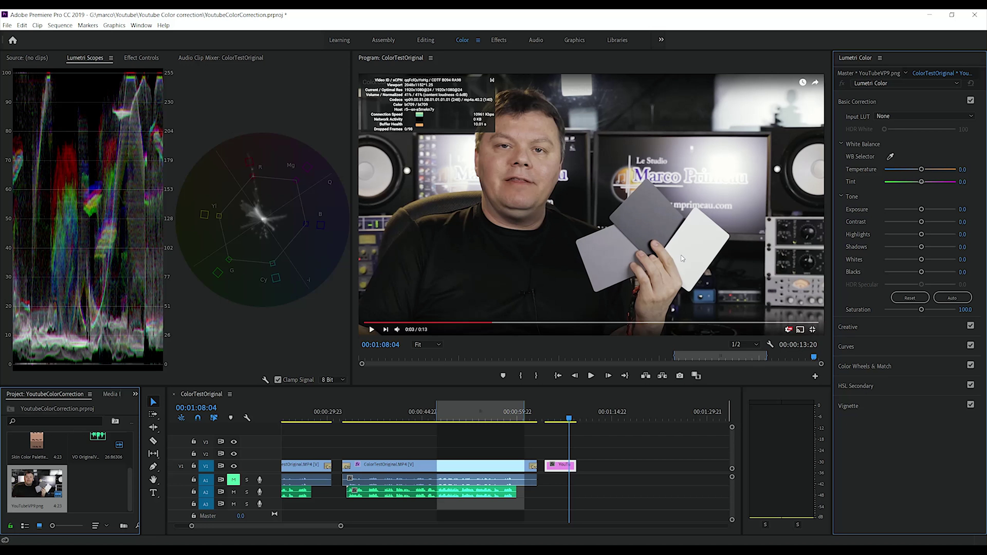
click(891, 156)
click(701, 238)
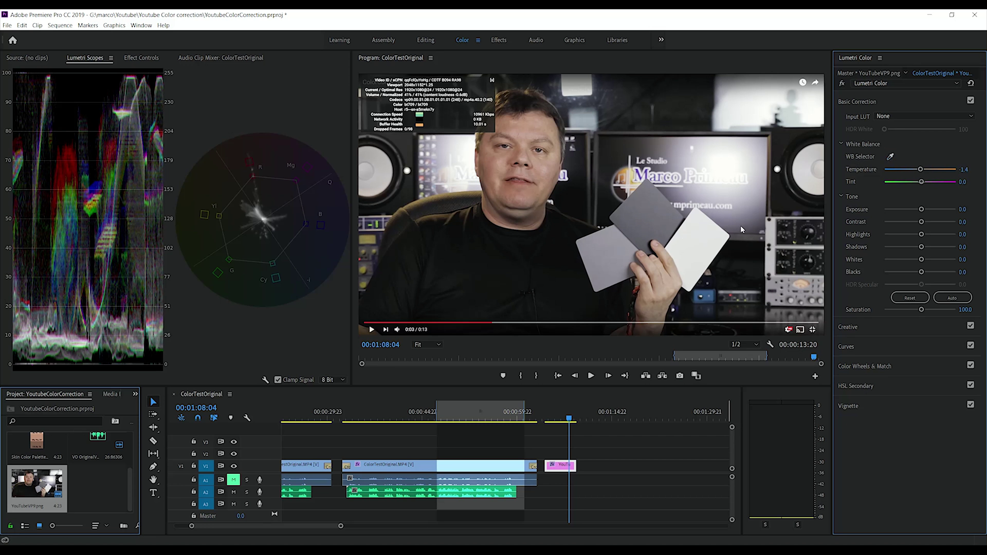
- Try the grey card, reset Temperature and Tint, resample the white card, and nudge Tint to -2.0
click(892, 158)
click(617, 252)
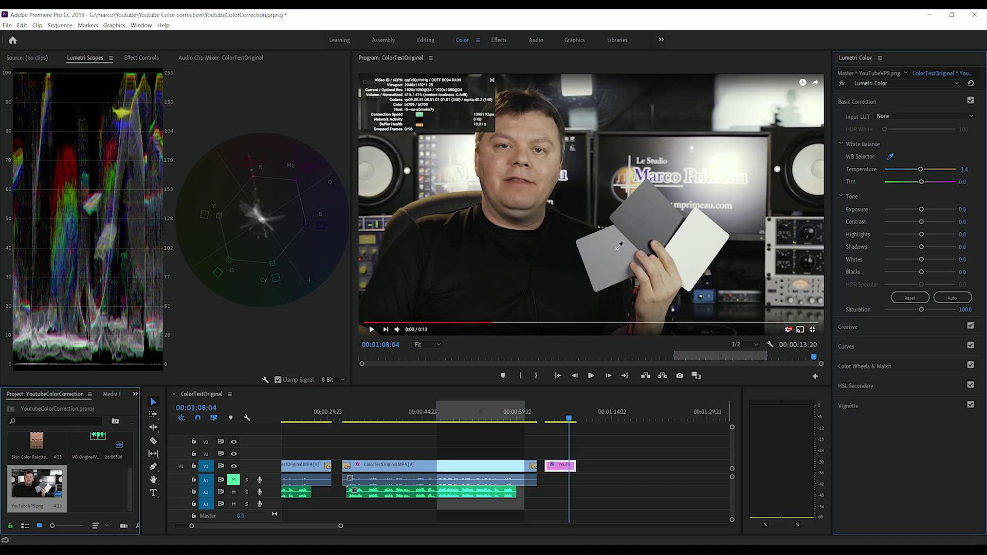
double_click(925, 170)
double_click(918, 182)
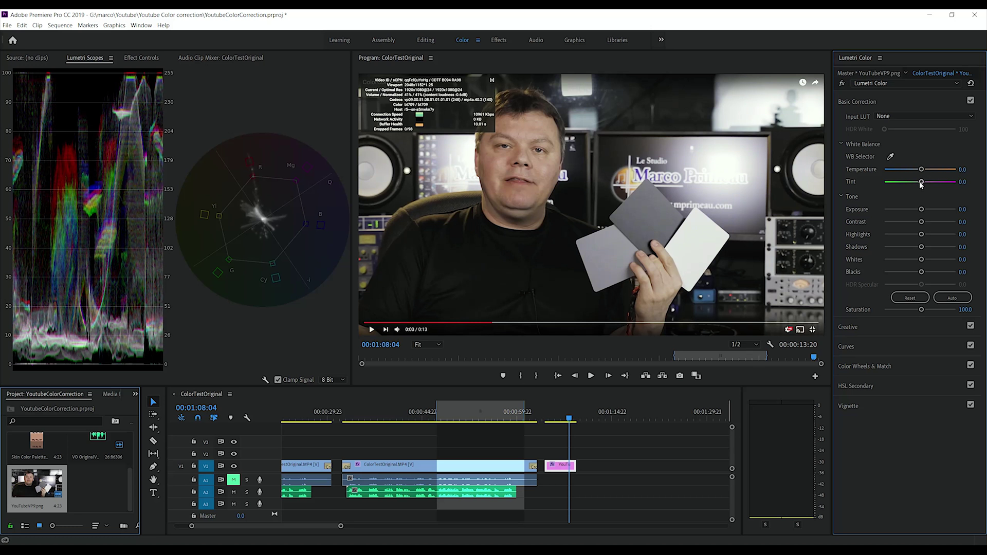
click(890, 156)
click(704, 231)
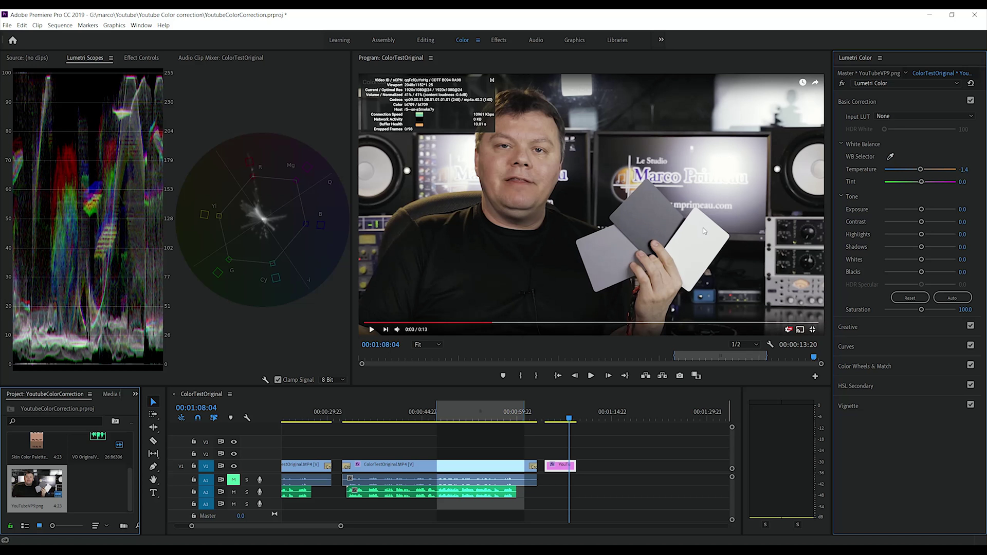
drag(922, 182, 920, 185)
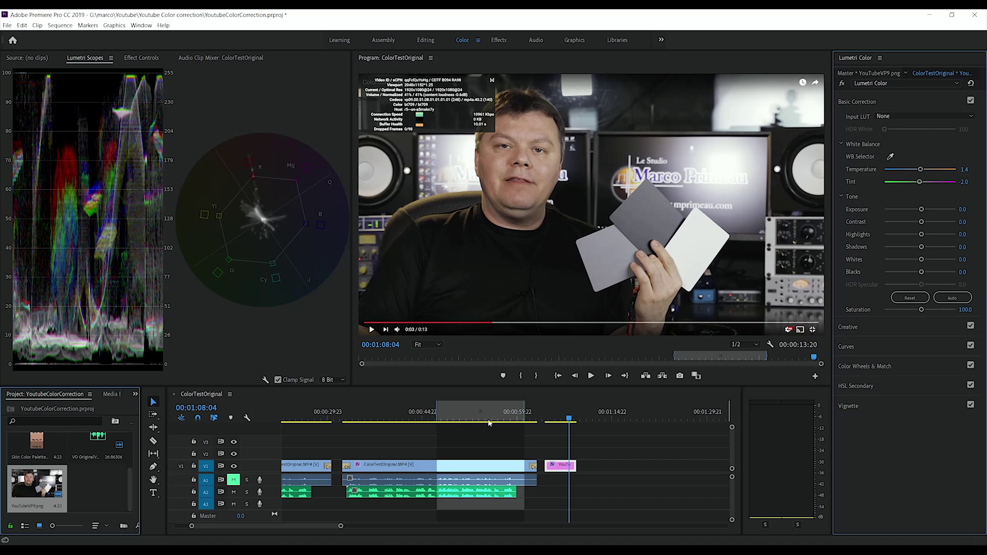
- Flip between the original footage and the YouTube still, then shift the reference/current comparison split
click(516, 420)
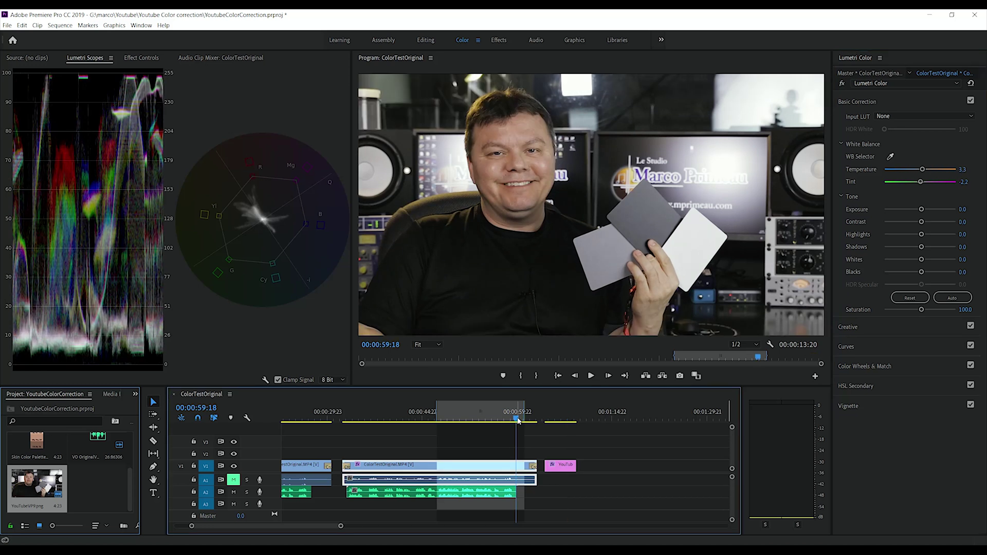
drag(518, 420, 570, 419)
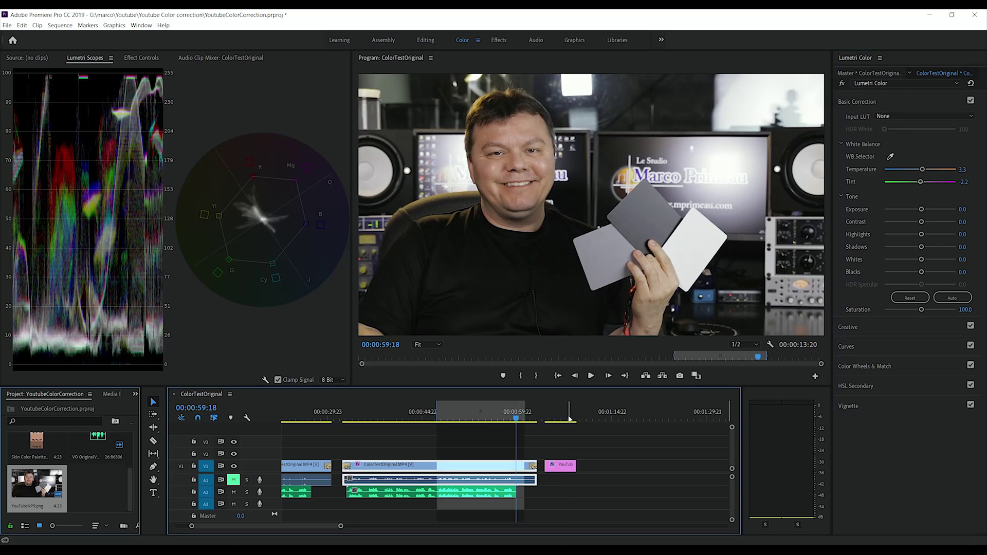
click(512, 419)
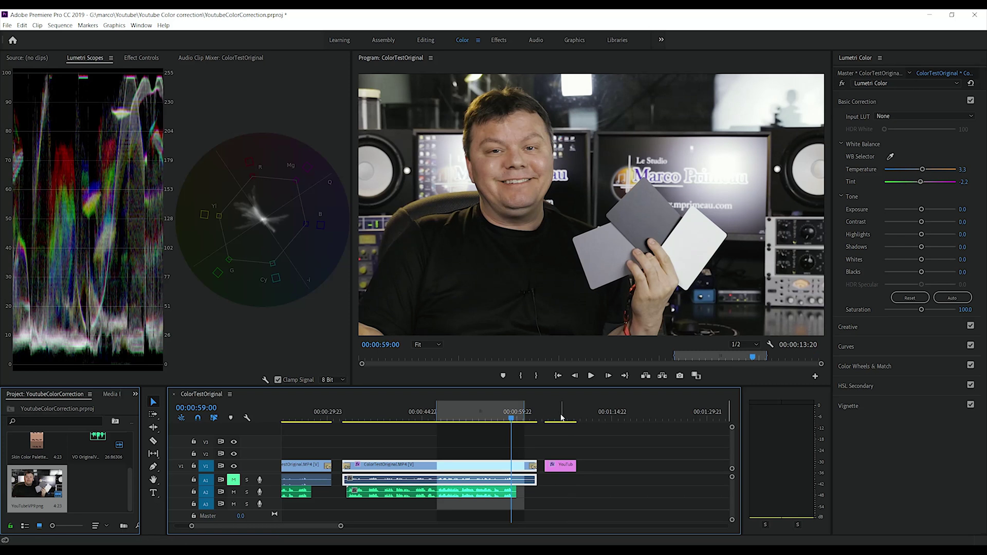
click(562, 417)
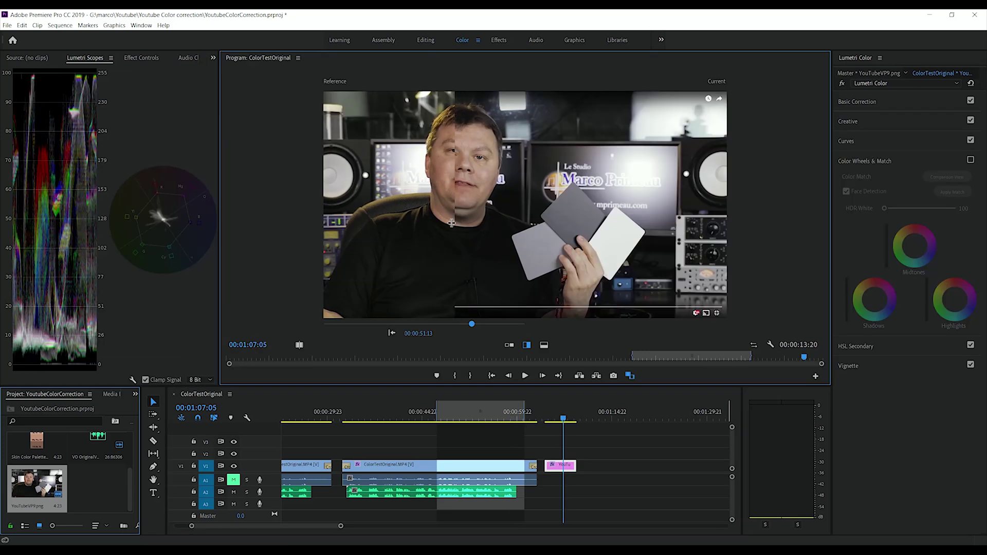
drag(457, 222, 393, 238)
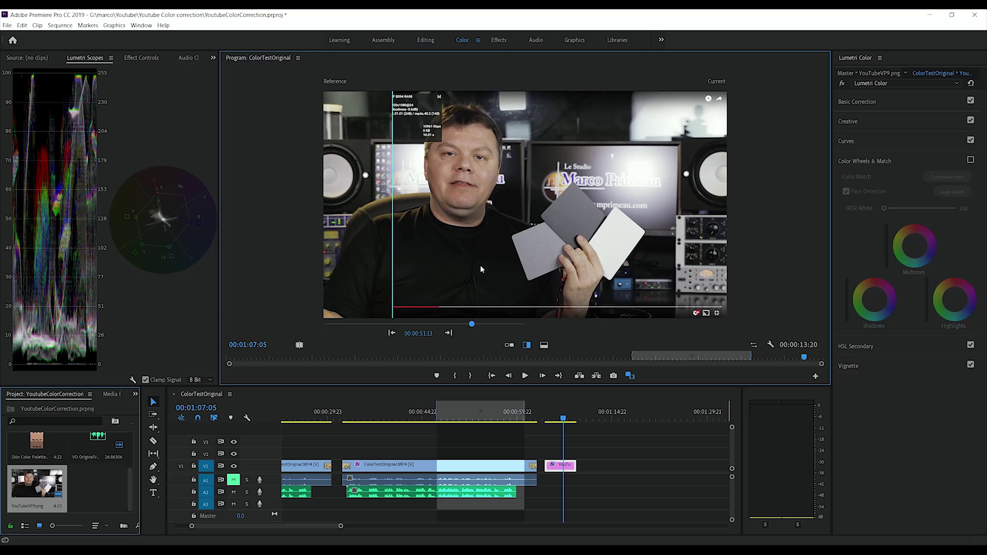
- Widen the reference side, enable Color Wheels & Match, and switch the comparison to split view
drag(392, 257, 329, 242)
click(875, 303)
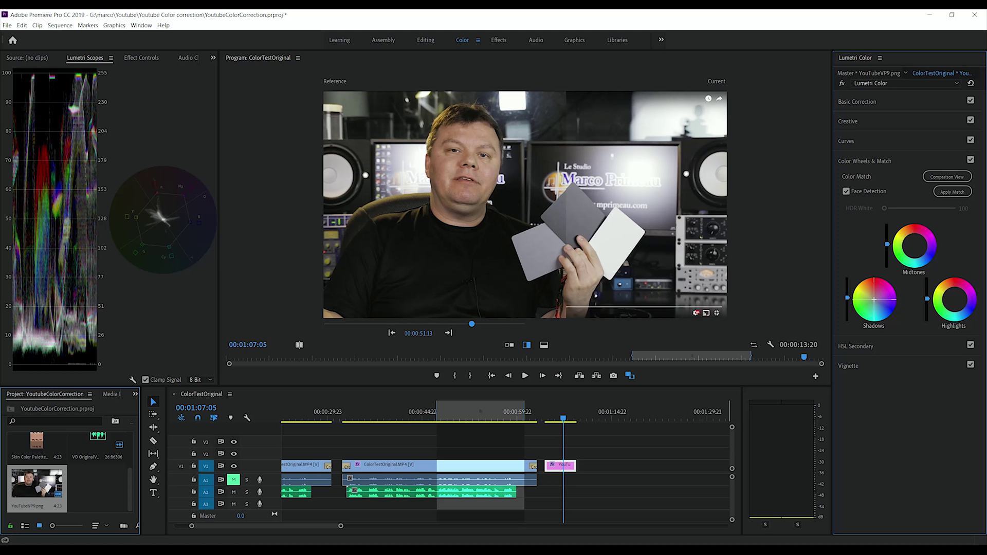
click(509, 345)
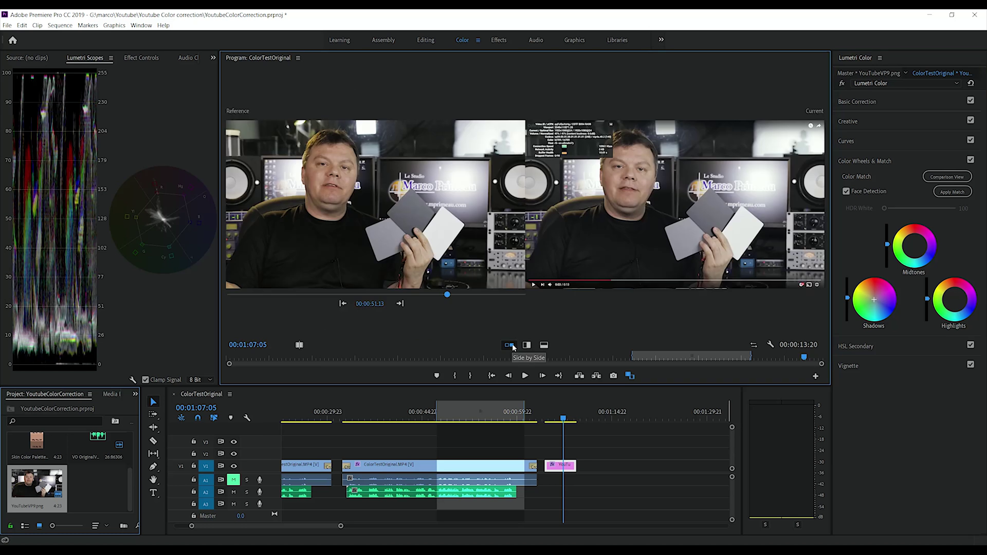
click(526, 345)
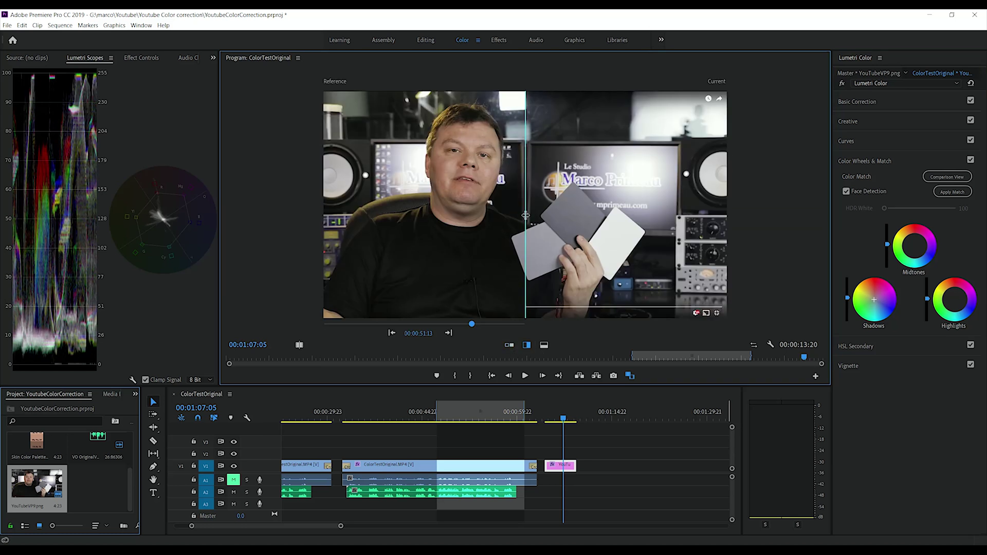
- Drag the split divider back and forth to compare frames, tweaking the shadows along the way
mouse_move(484, 218)
mouse_down()
mouse_move(350, 216)
mouse_move(466, 215)
mouse_up()
scroll(466, 227, down, 5)
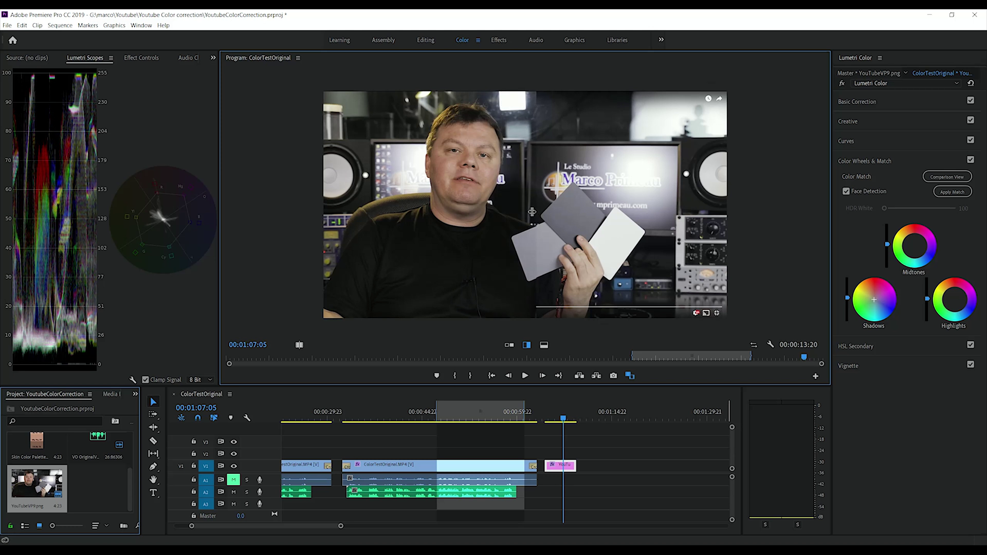
drag(464, 248, 440, 247)
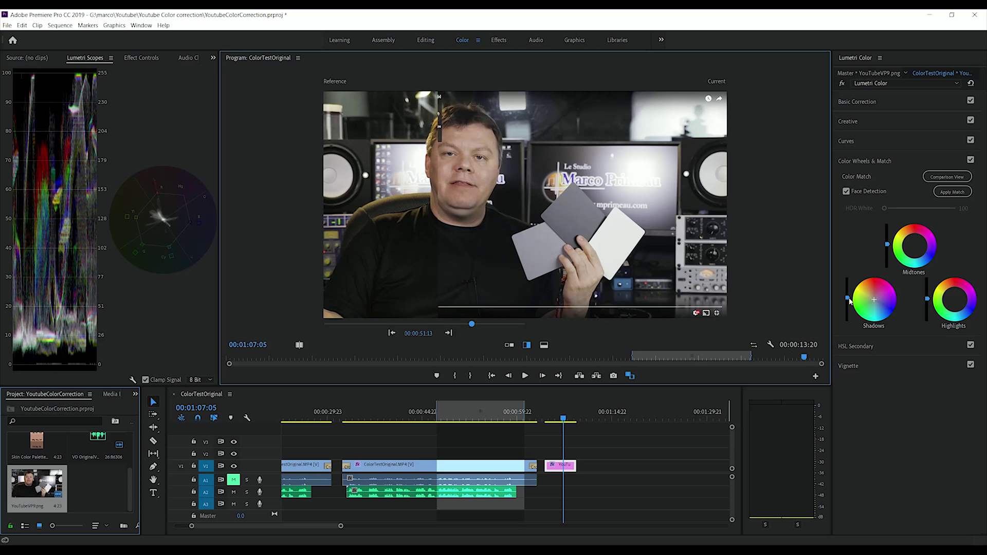
click(850, 301)
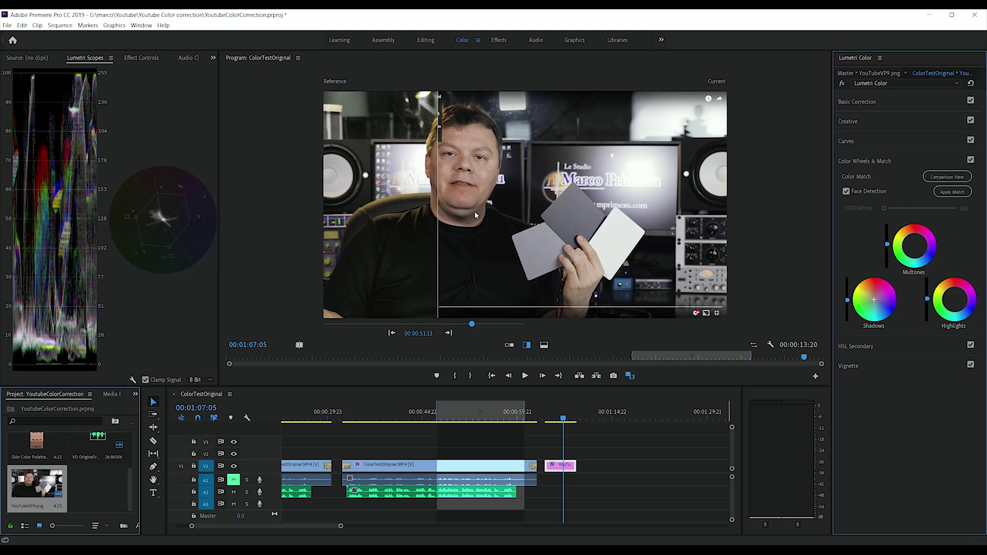
drag(439, 200, 499, 196)
- Return to the Color workspace and open the Lumetri Color panel's options menu
click(499, 41)
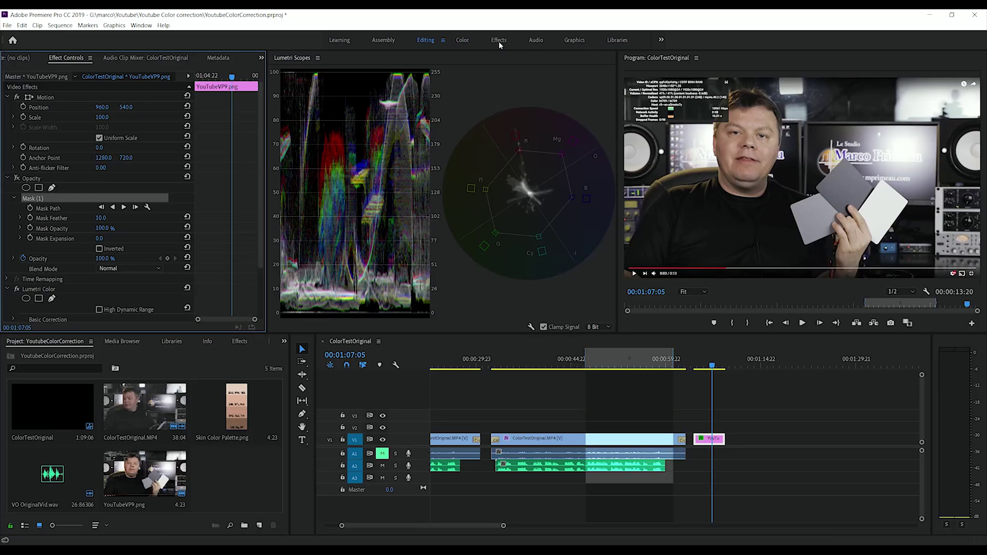
click(465, 40)
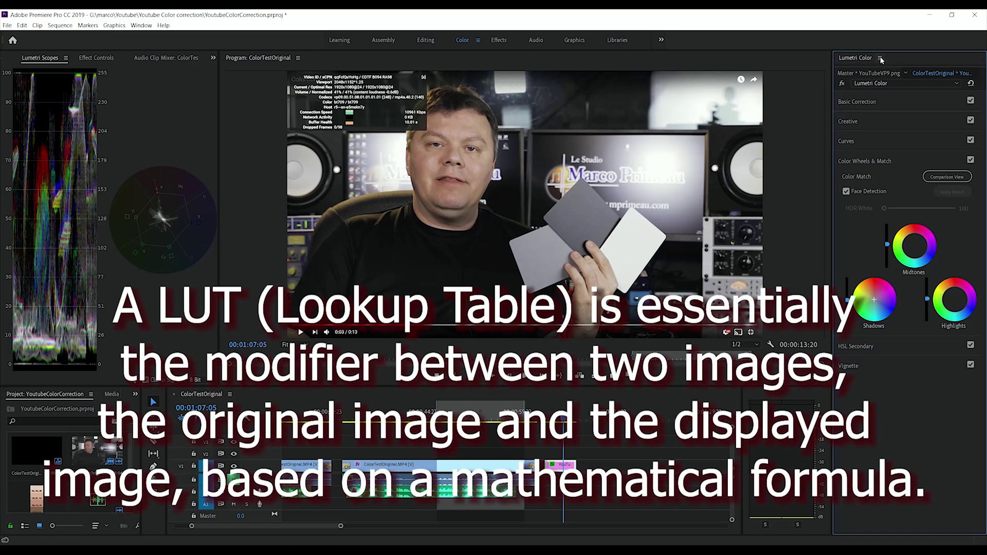
click(880, 58)
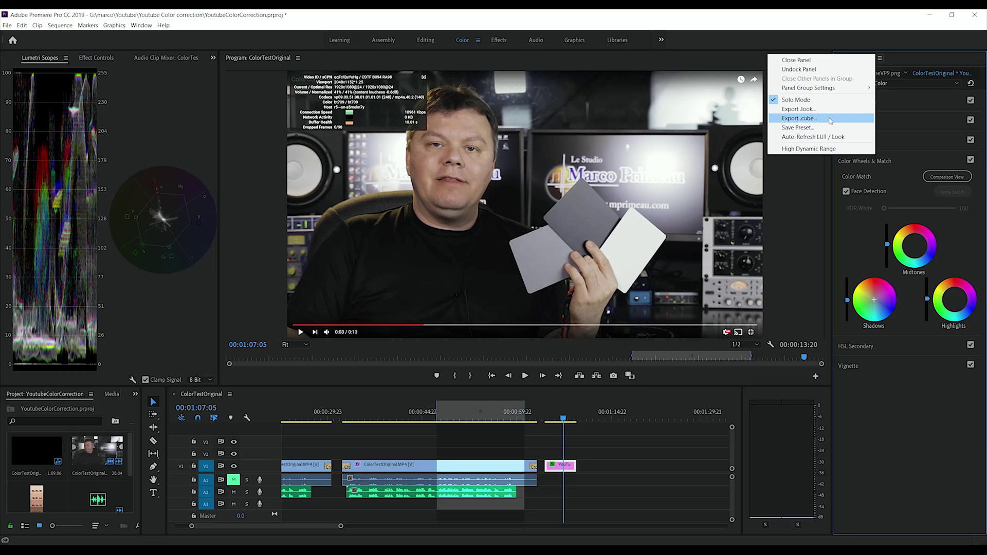
- Export the grade as YoutubeTestLUT1.cube in Desktop > Youtube tests, replacing the existing file
click(830, 119)
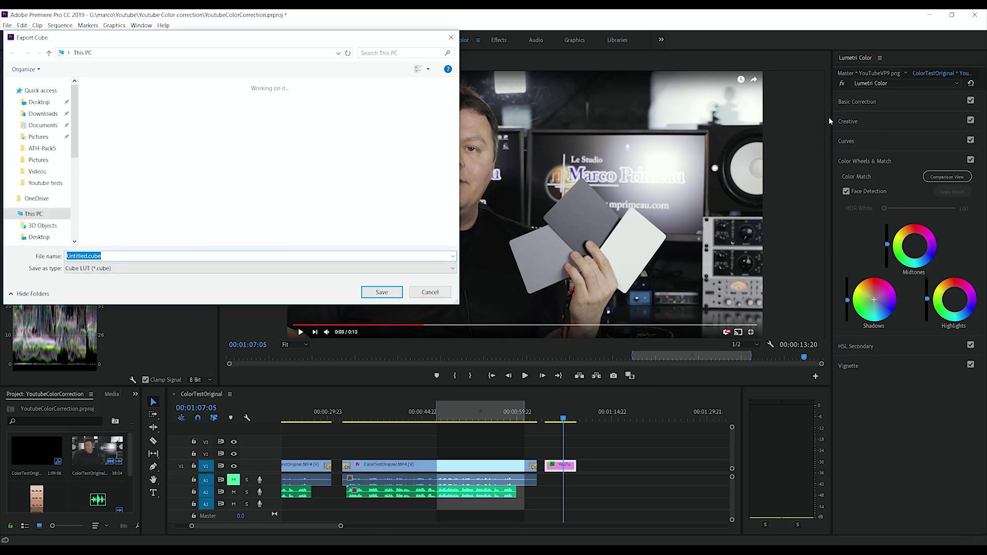
click(48, 185)
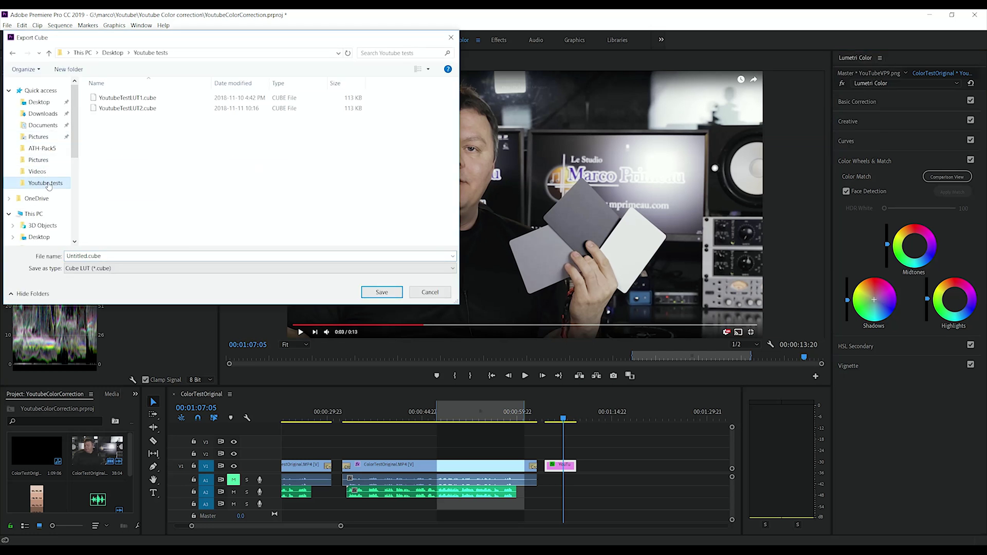
click(129, 98)
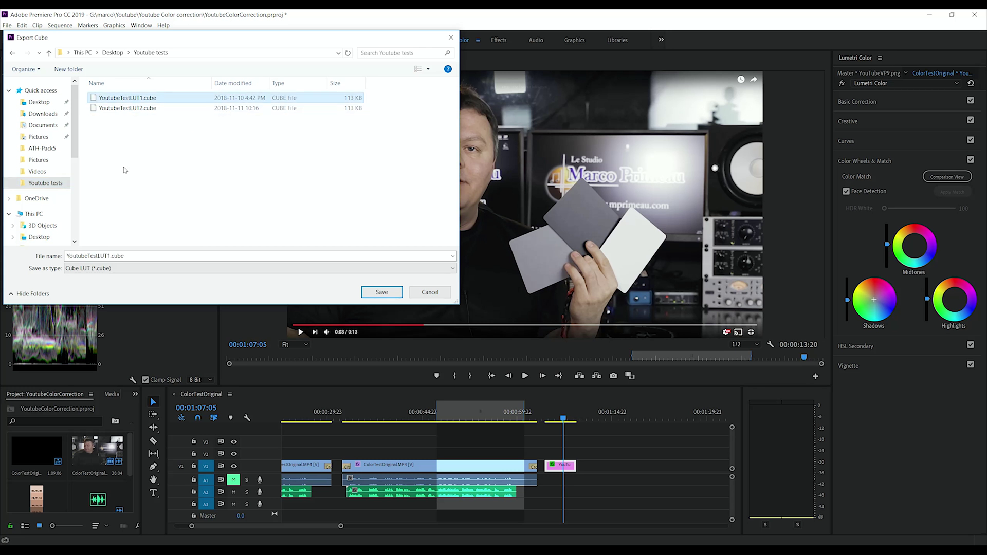
click(386, 289)
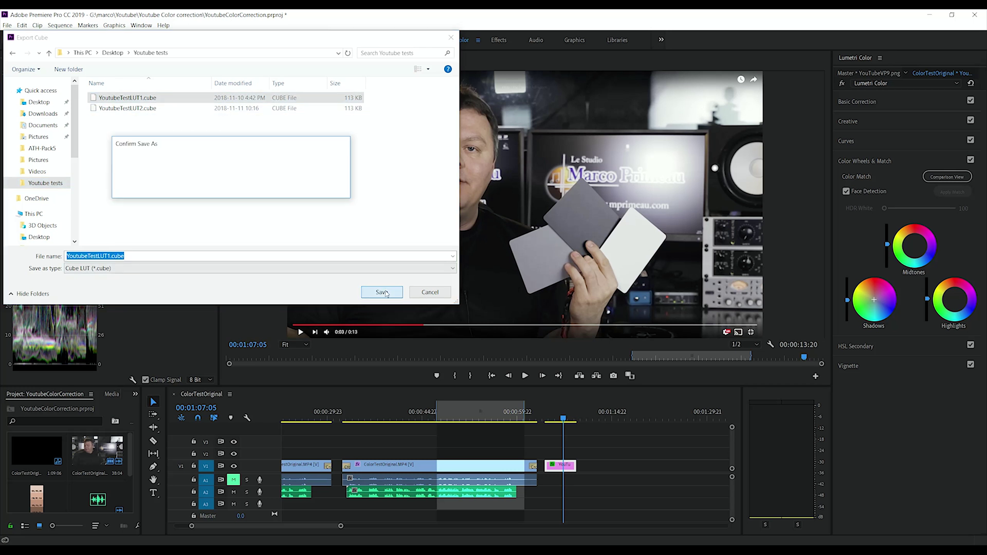
click(280, 186)
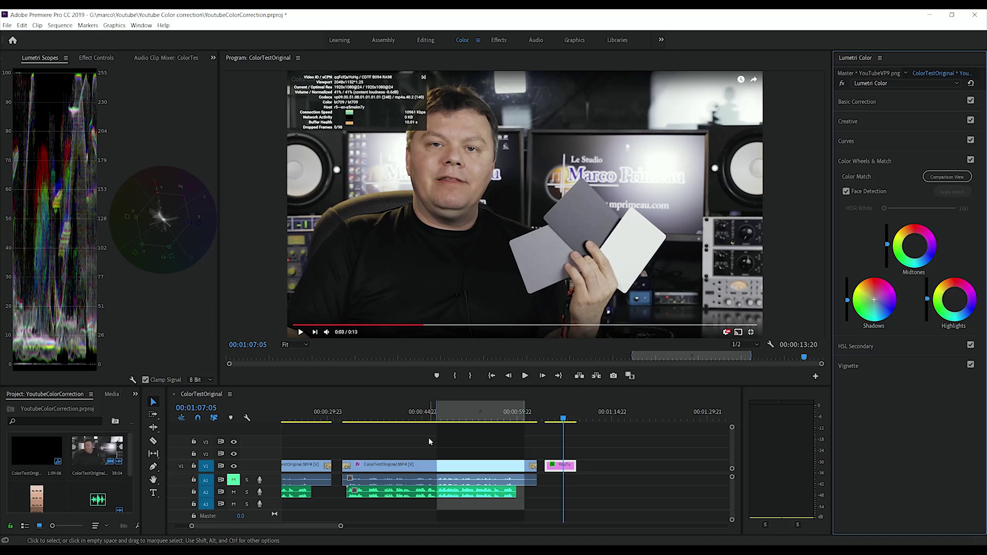
- Move the playhead to 00:58:16 and open Export Settings with the YouTube 2160p 4K Ultra HD preset
drag(486, 426, 507, 421)
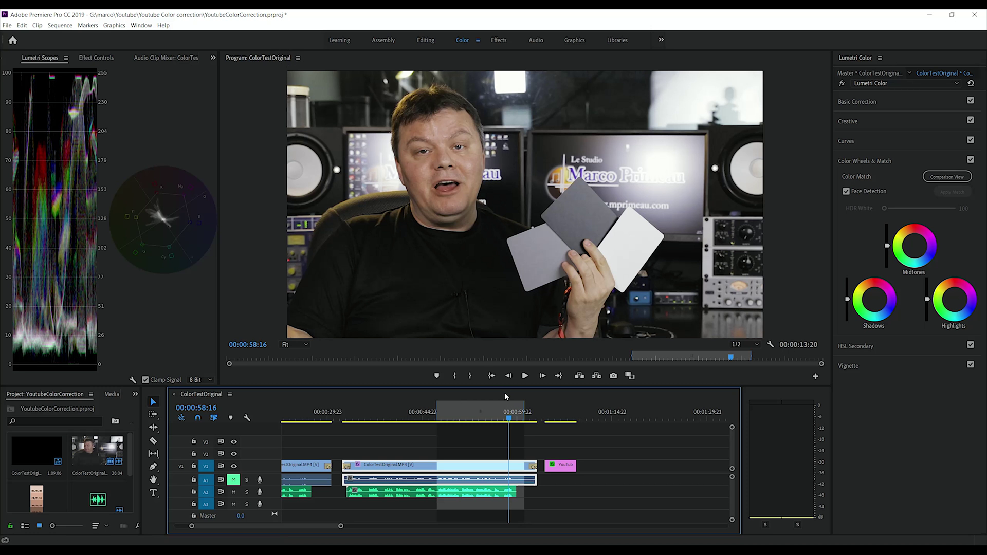
key(ctrl+m)
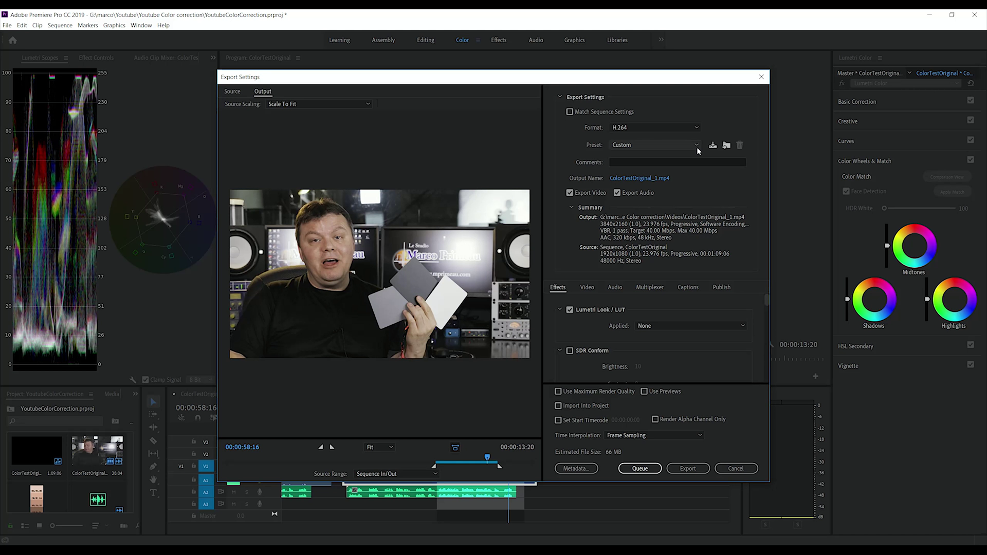
click(698, 147)
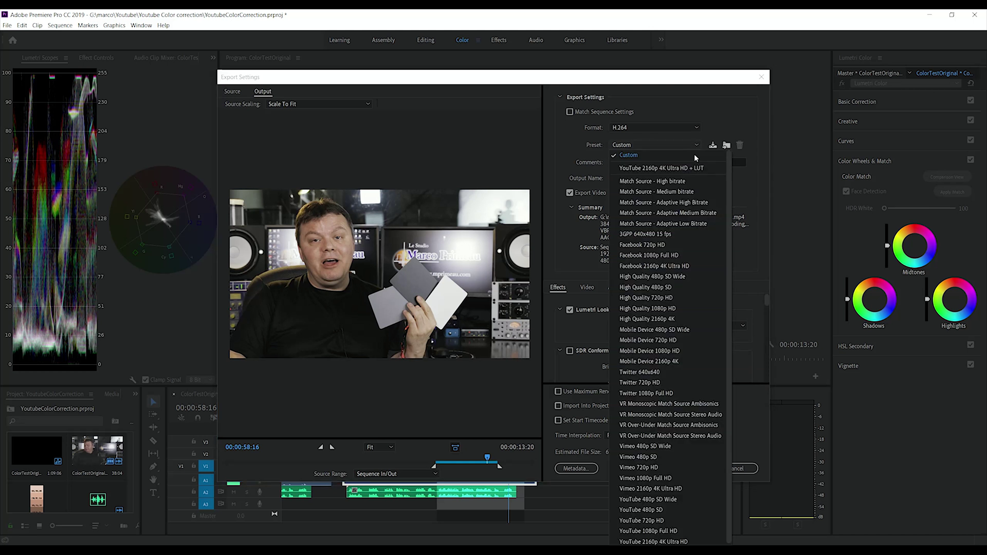
click(675, 542)
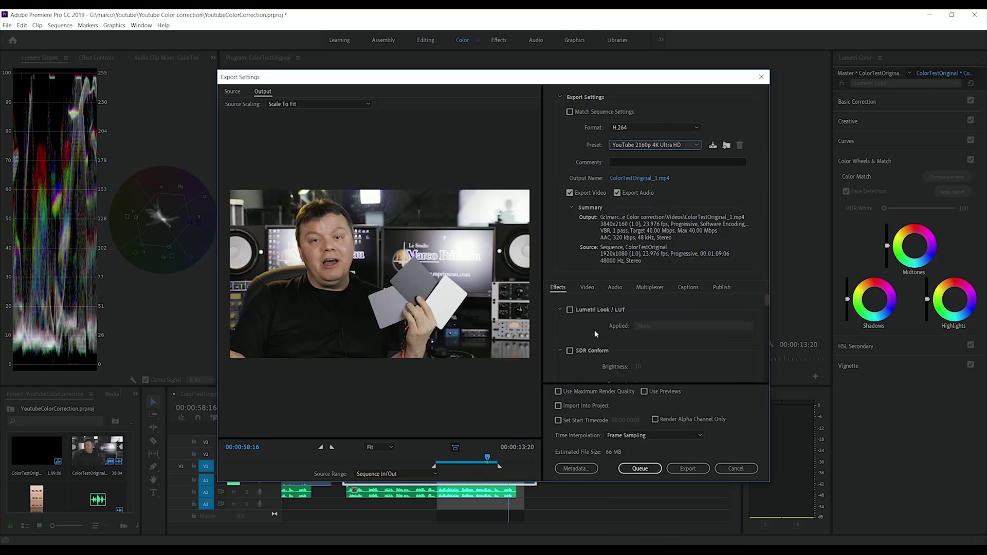
- Enable the Lumetri Look / LUT export effect and choose to browse for a custom LUT
click(570, 310)
click(662, 326)
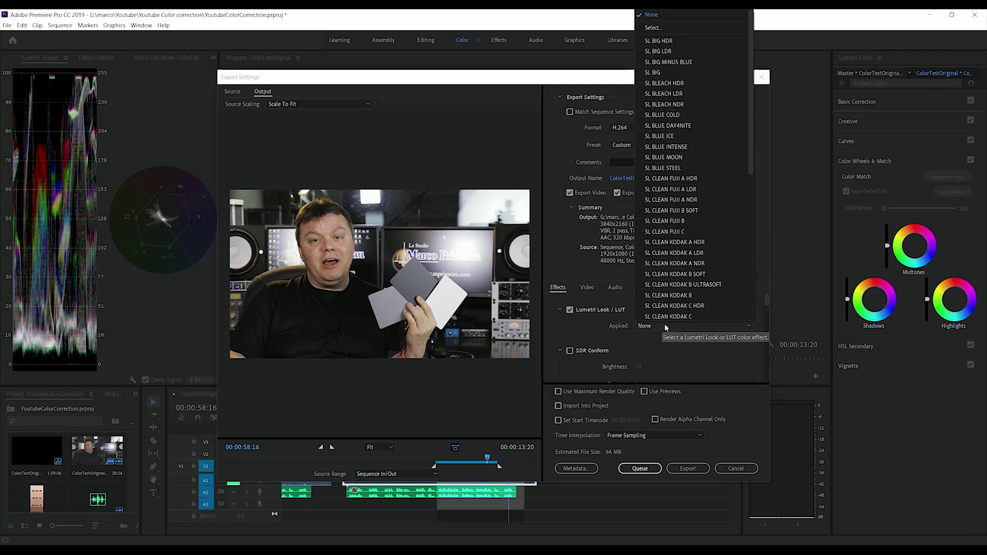
click(663, 28)
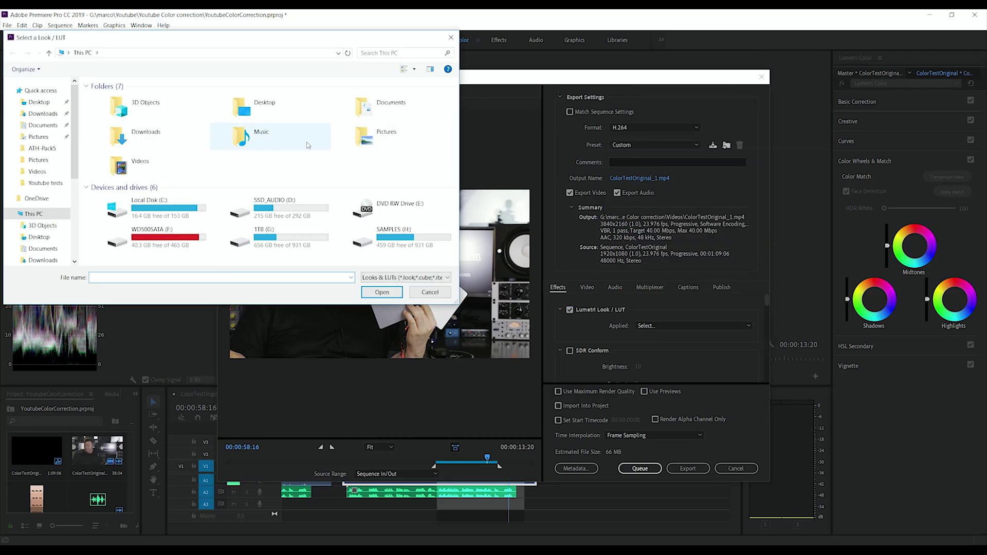
- Load YoutubeTestLUT1.cube from the Youtube tests folder as the export LUT
click(46, 183)
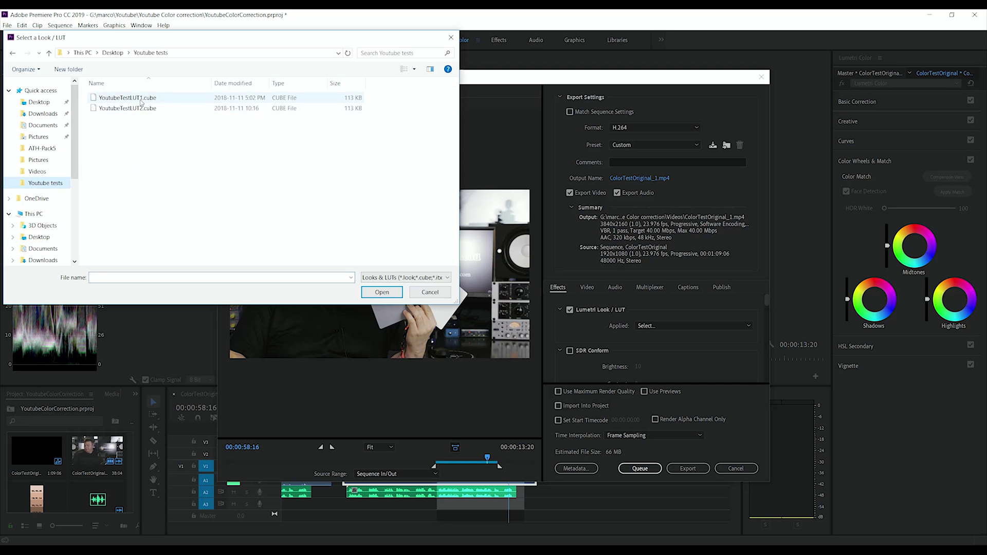
click(141, 100)
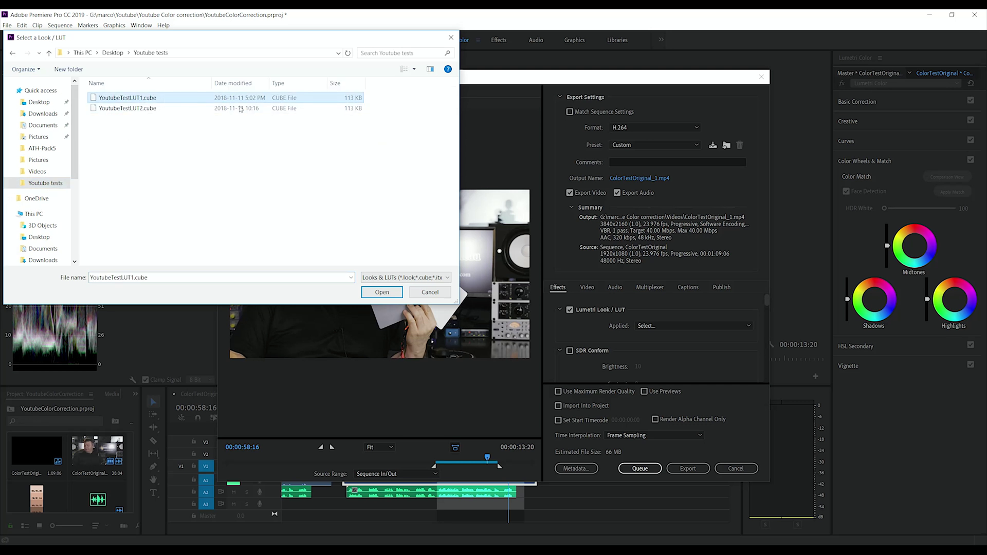
click(379, 291)
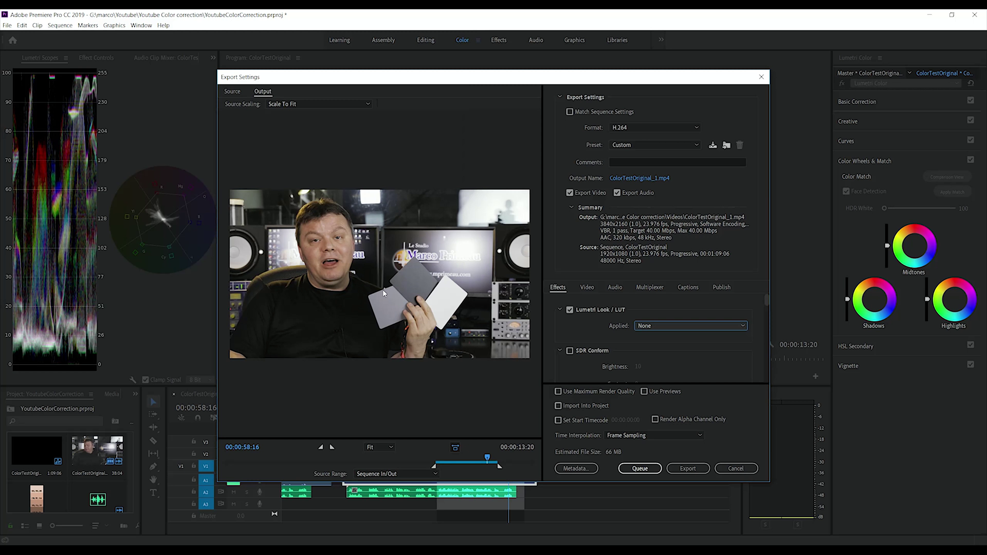
click(640, 178)
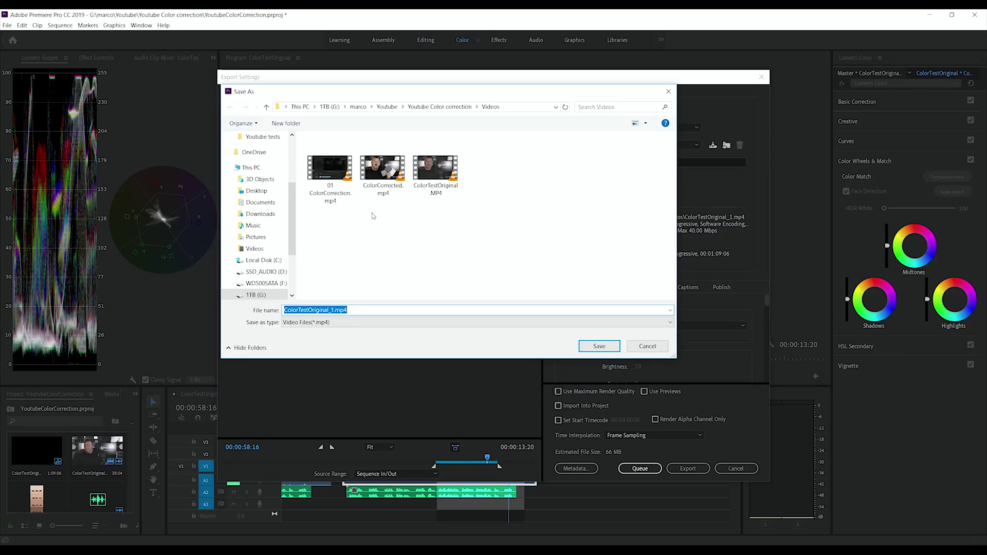
- Name the output ColorCorrectedLUT1.mp4 in Videos and start encoding the export
click(384, 172)
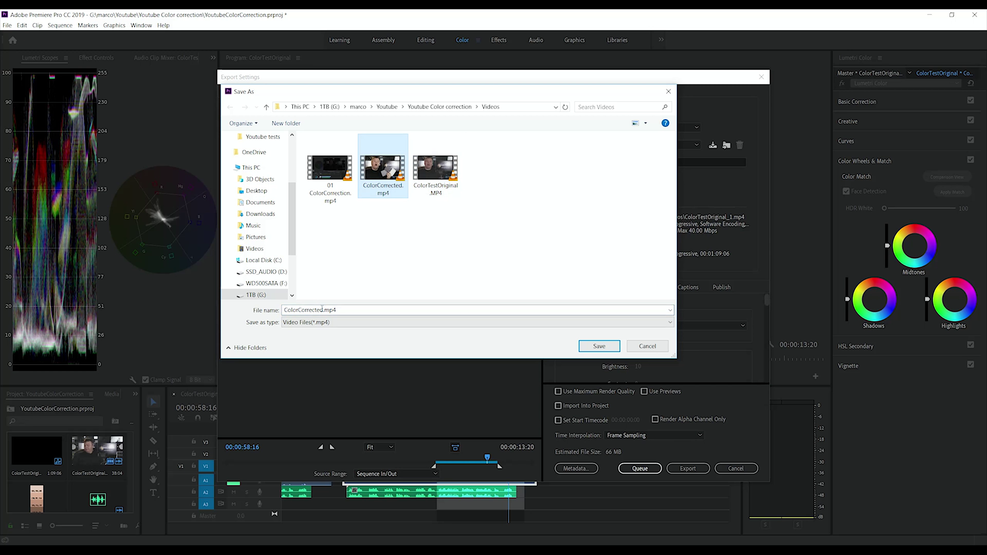
key(Tab)
key(Right)
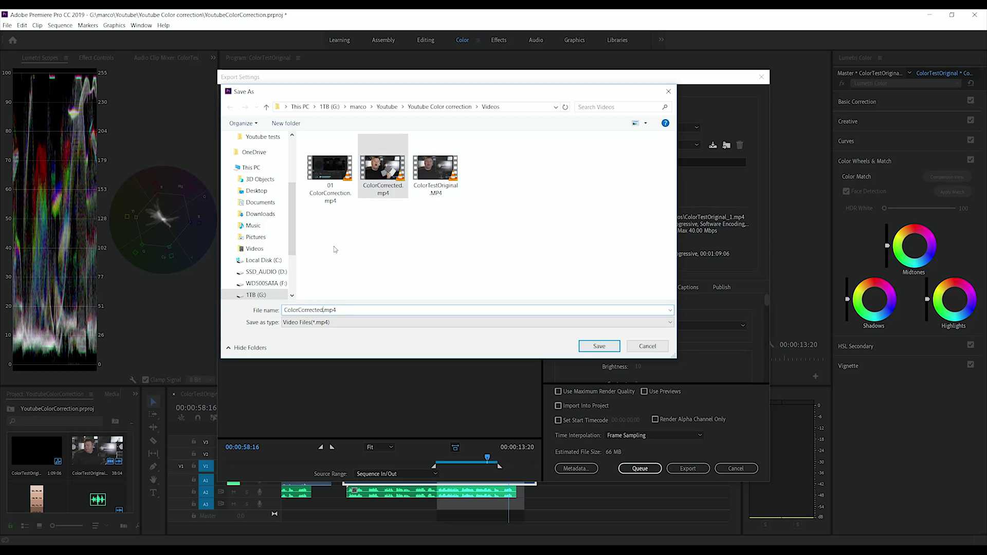
text(LUT1)
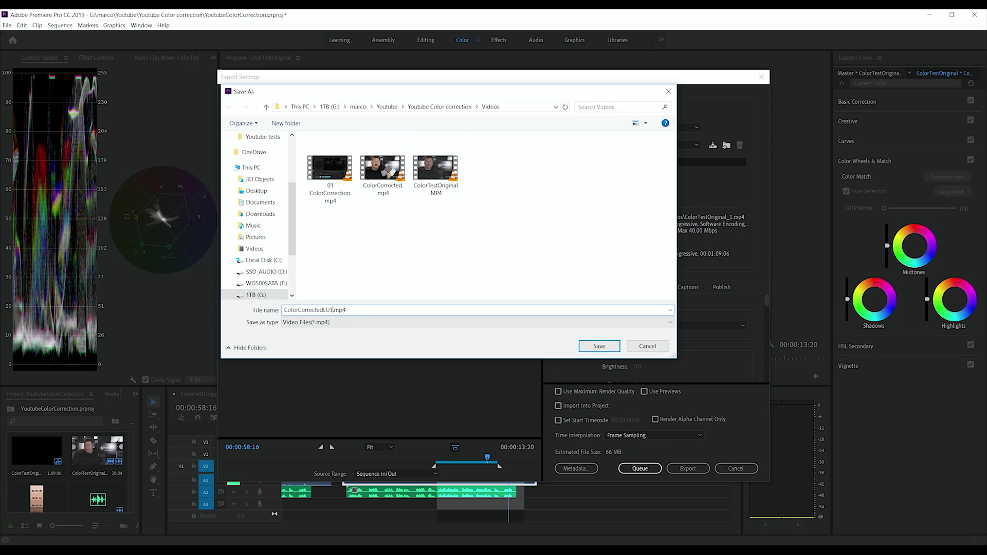
click(606, 348)
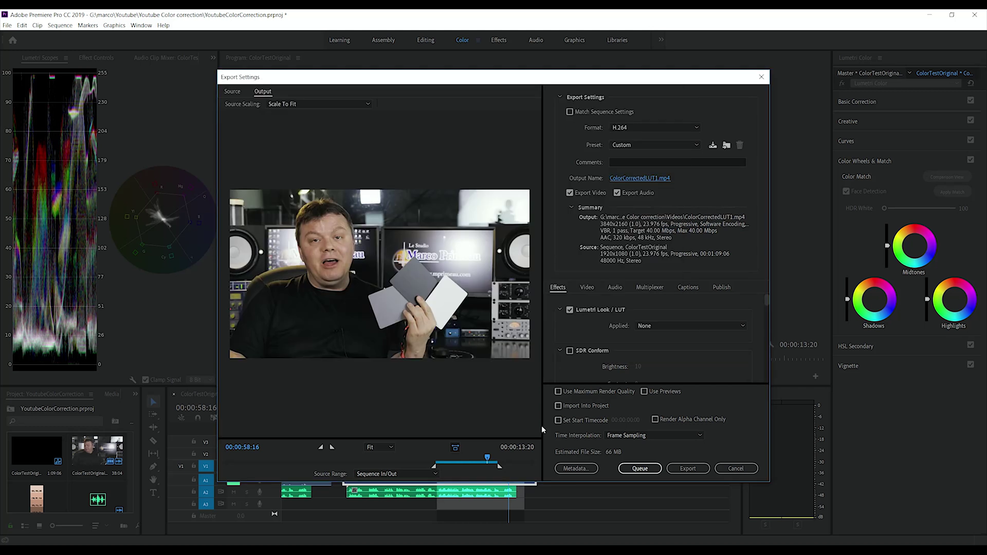
click(687, 469)
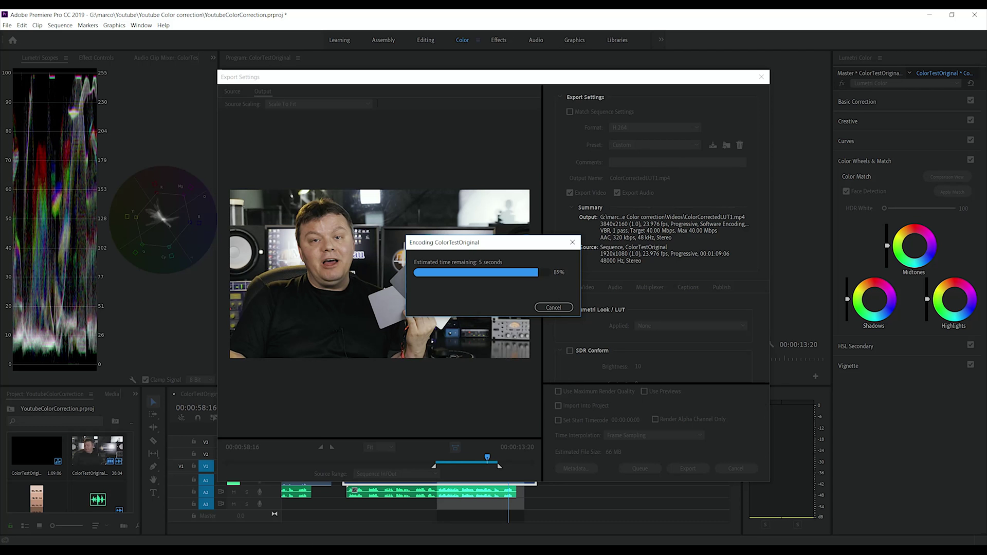
- Bring the browser window with the ColorCorrected YouTube video back in front of Premiere Pro
click(273, 551)
- Switch the browser to the YouTube upload page, move the window right and open the upload options
click(234, 509)
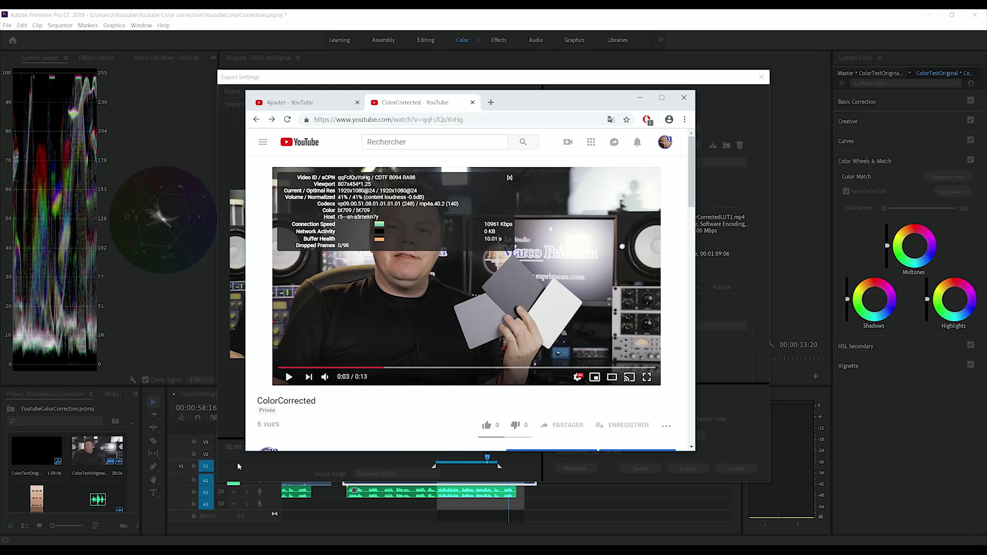
click(309, 102)
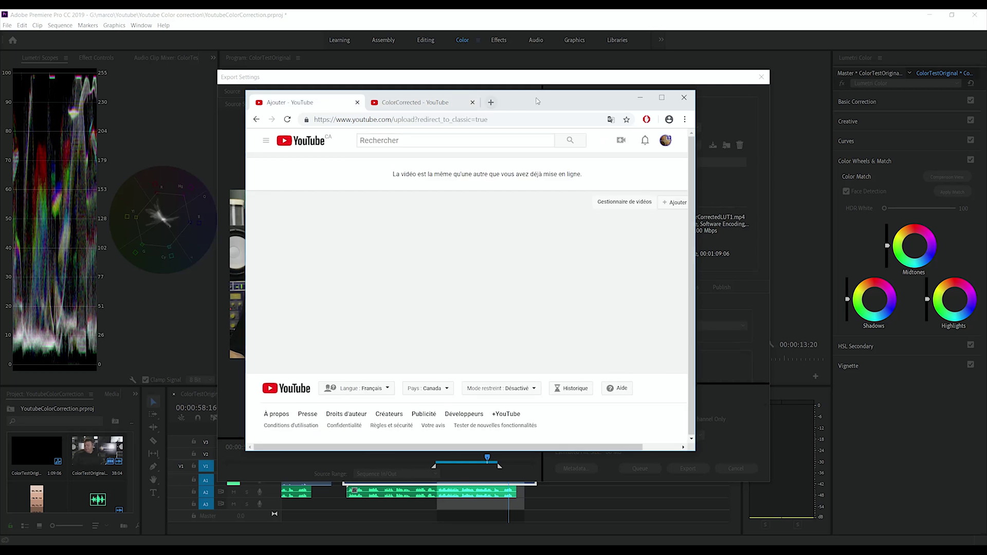
drag(540, 102, 791, 80)
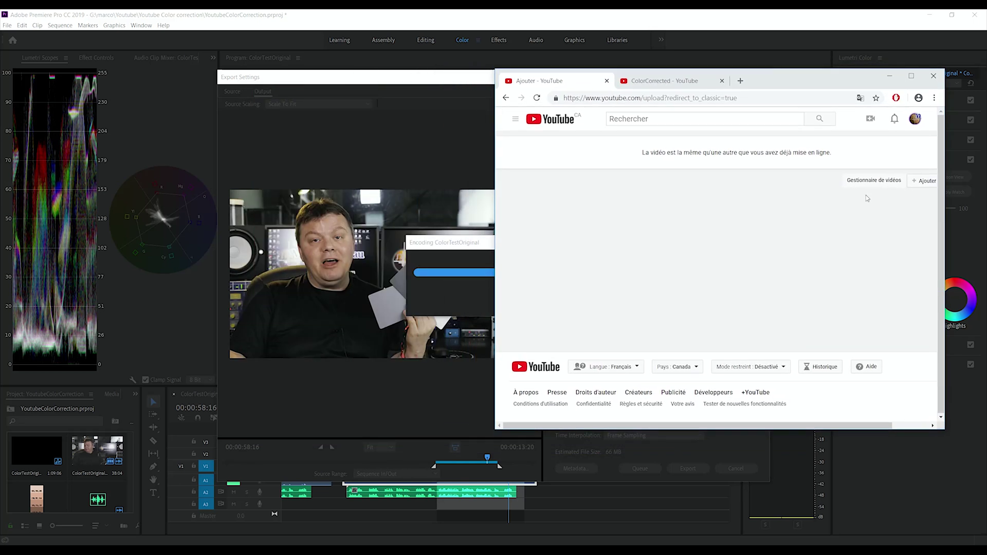
click(871, 119)
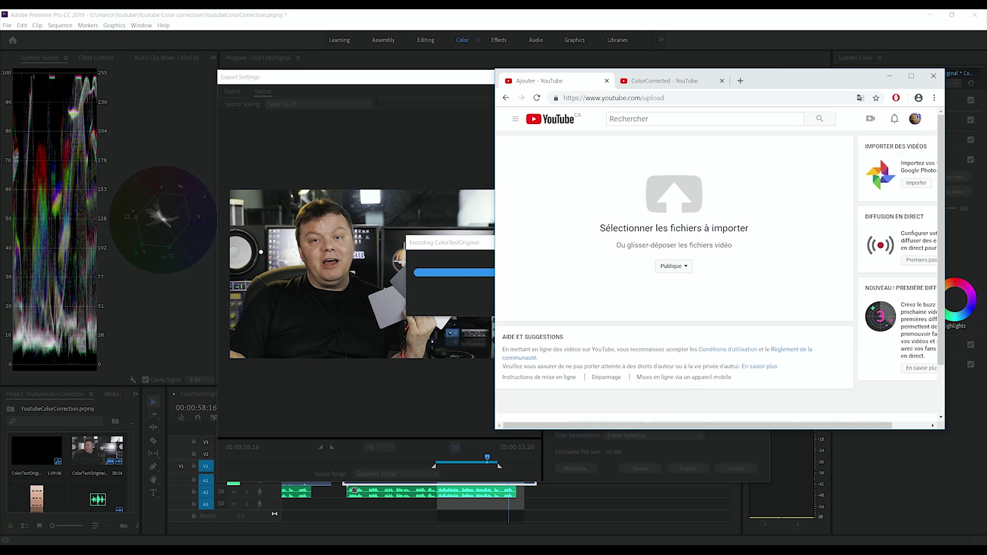
- Drag ColorCorrectedLUT1.mp4 from the project's Videos folder onto the YouTube upload page
mouse_move(249, 550)
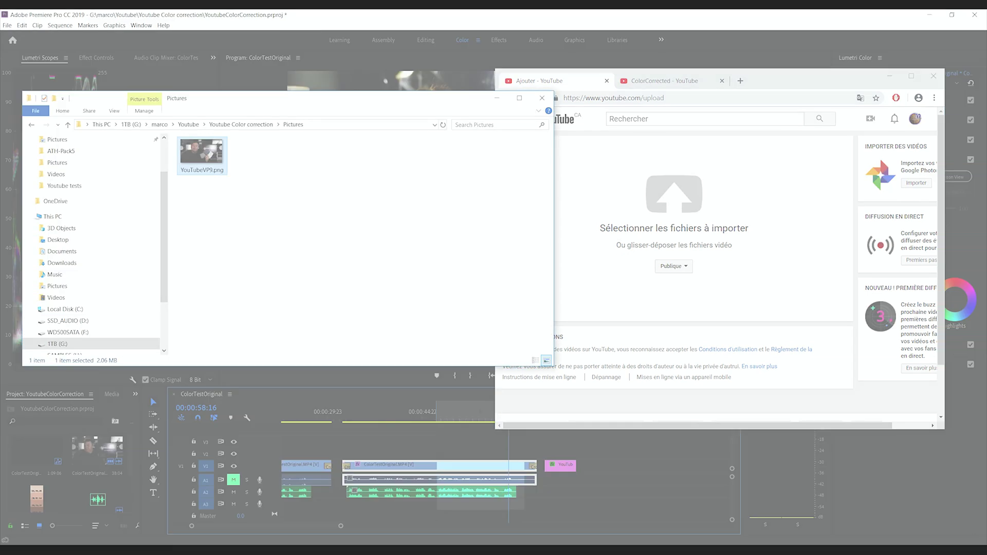
key(alt+Left)
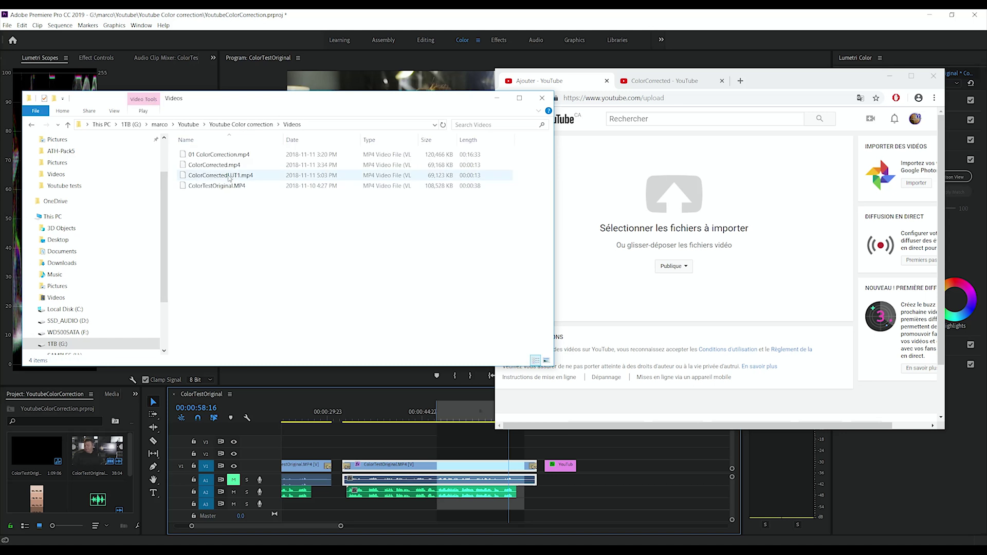
drag(230, 178, 724, 197)
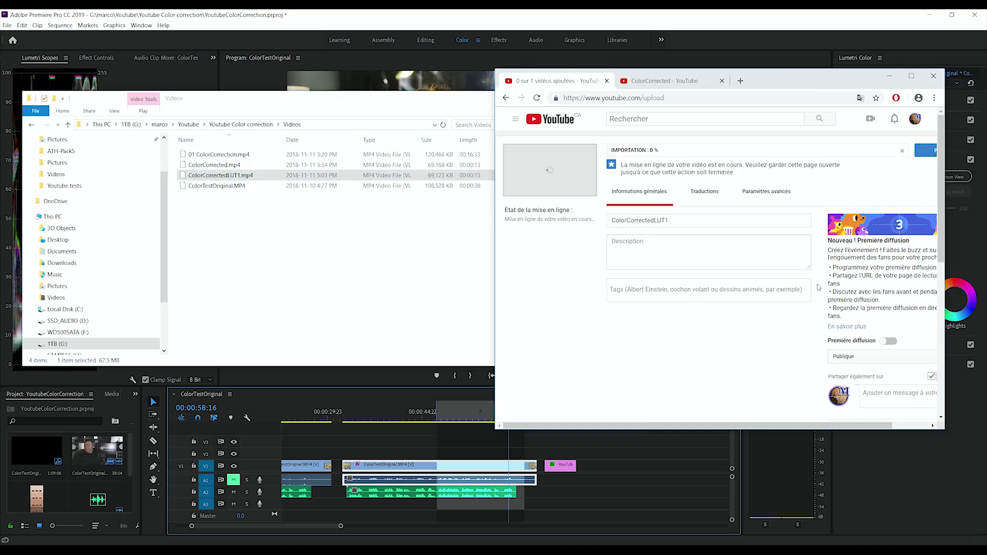
- Set the ColorCorrectedLUT1 upload to Privée, widen the browser and highlight the vp09 codec in the stats
click(883, 357)
click(869, 380)
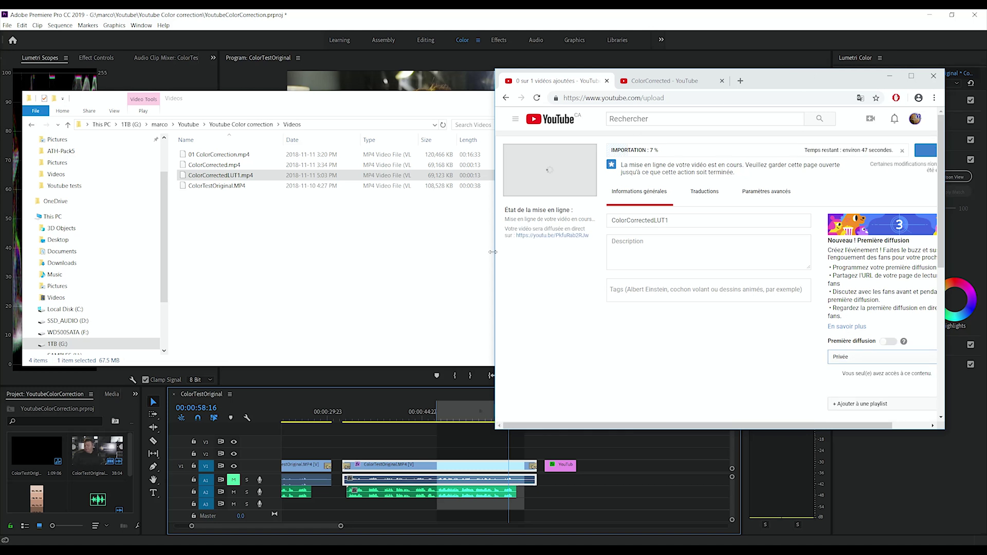
drag(492, 252, 472, 253)
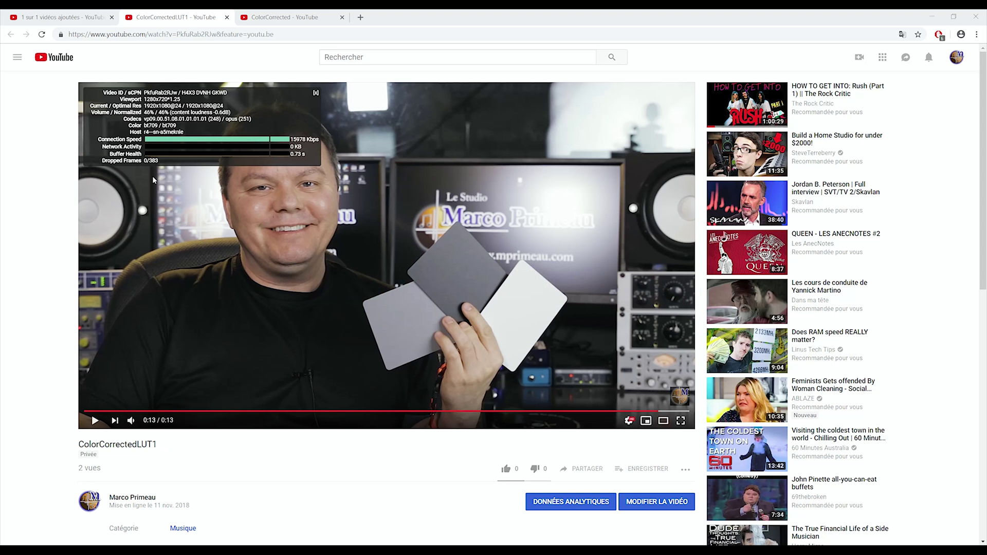
drag(144, 119, 207, 119)
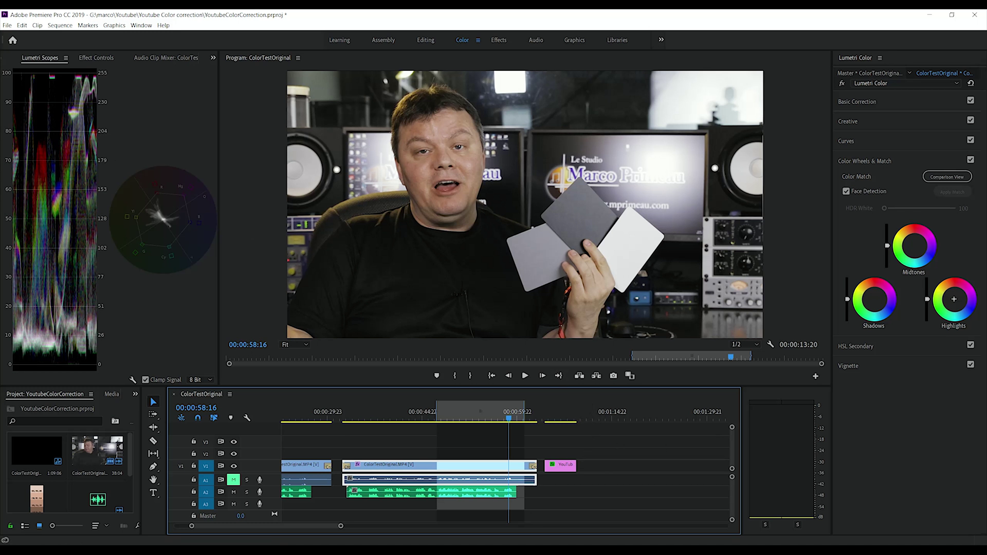
- Place YouTubeVP9_LUT1.png from the Youtube Color correction Pictures folder on V1 after the YouTubeVP9.png still
key(alt+Tab)
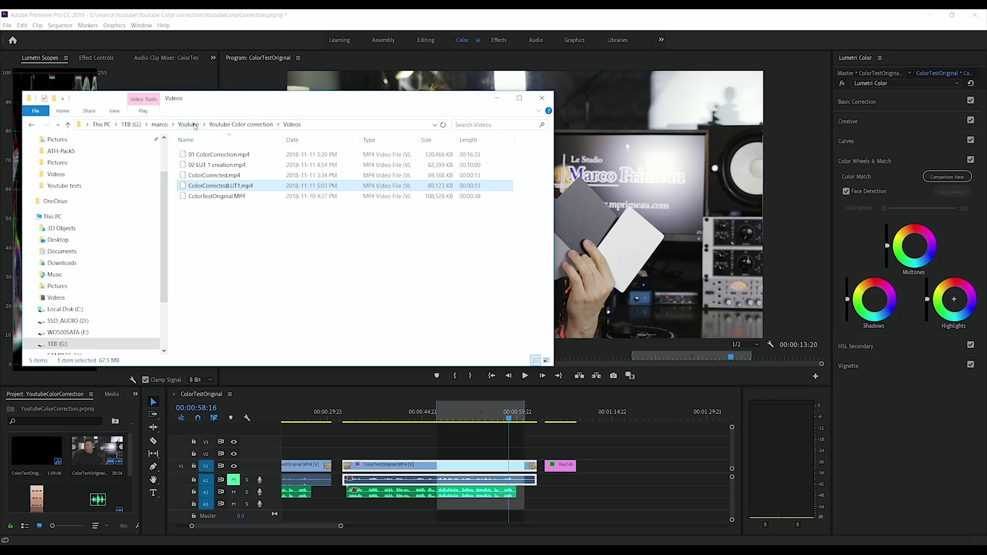
click(242, 124)
double_click(470, 165)
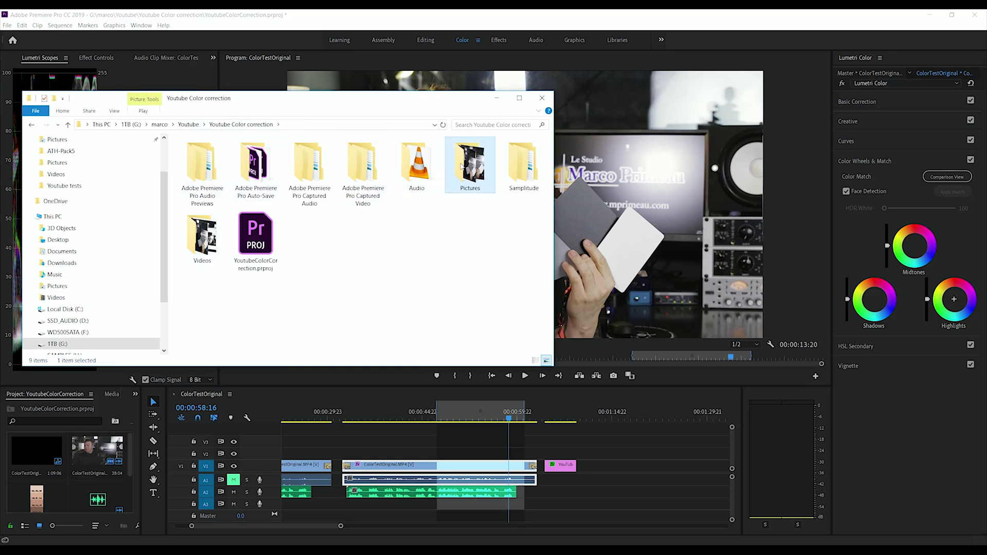
drag(255, 161, 589, 474)
- Move the playhead onto the YouTubeVP9_LUT1.png still and apply Scale to Frame Size to it
click(593, 417)
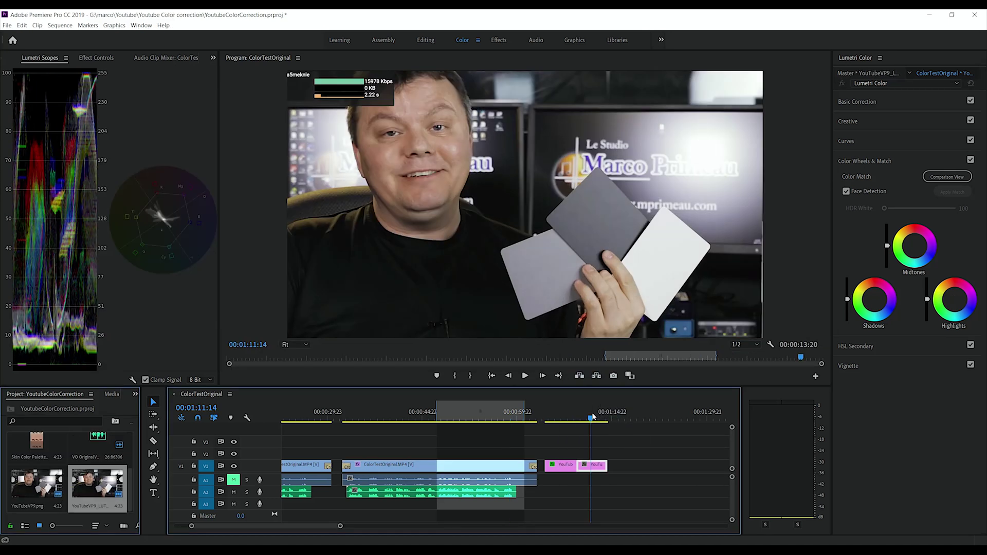
right_click(596, 472)
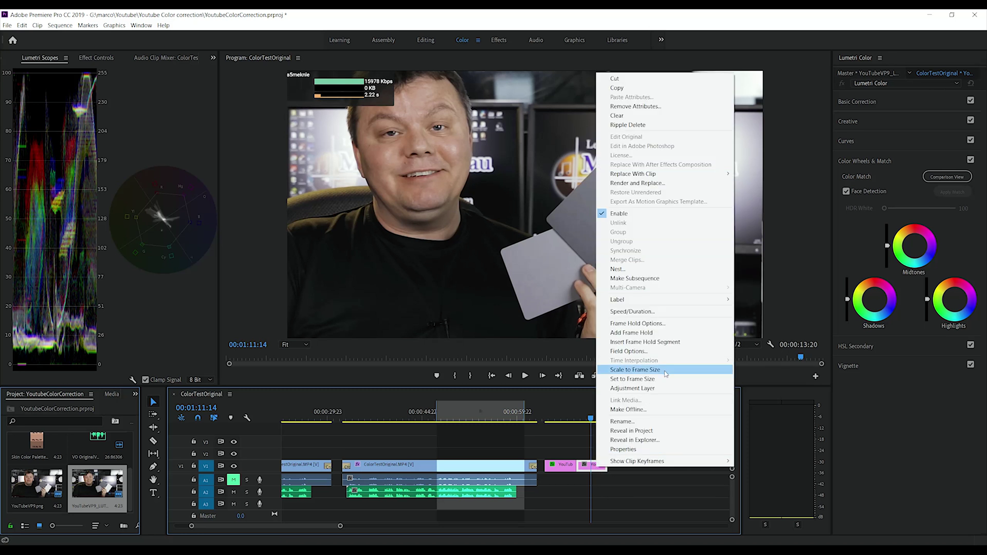
click(635, 369)
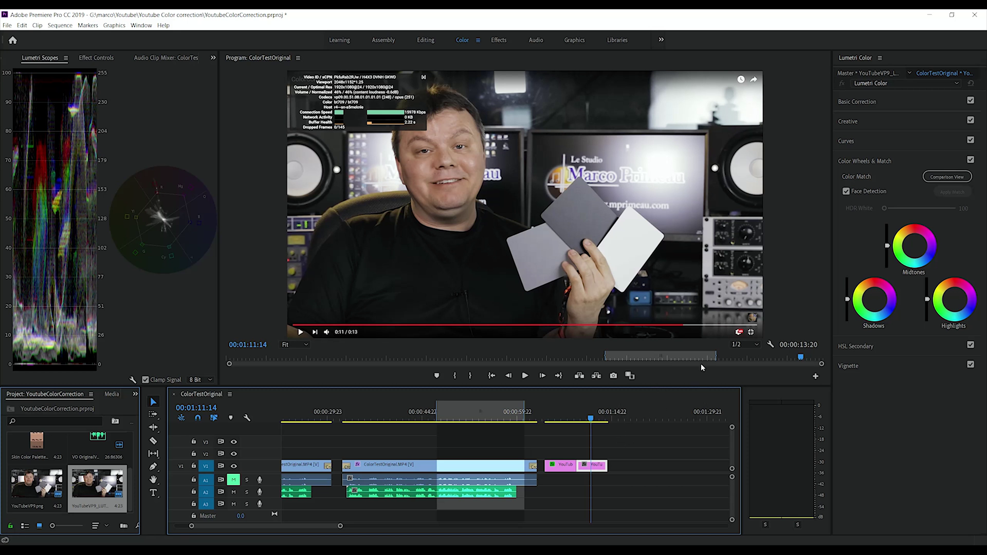
click(890, 103)
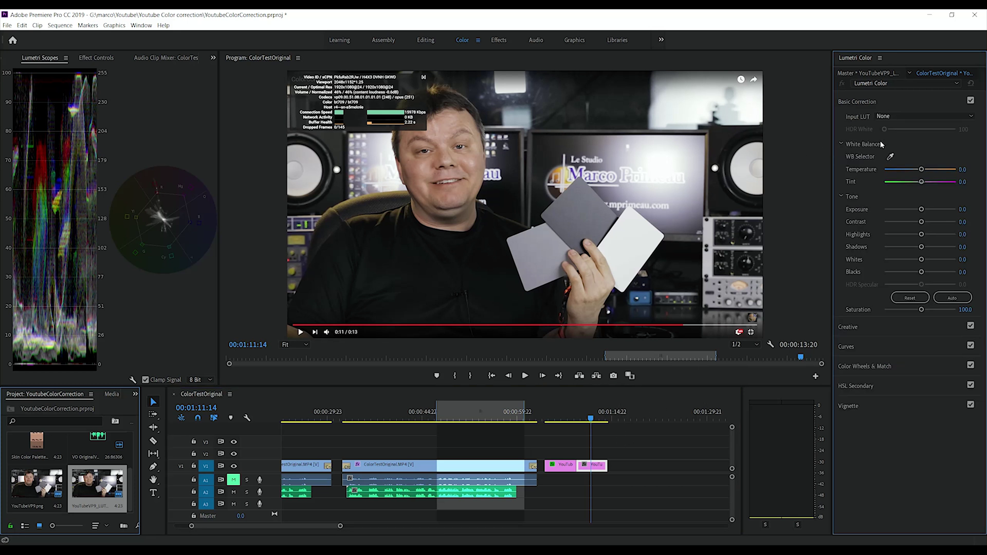
- White-balance the screenshot on the white card (Temperature 1.4), then flip repeatedly between it and the original frame
click(636, 241)
click(517, 418)
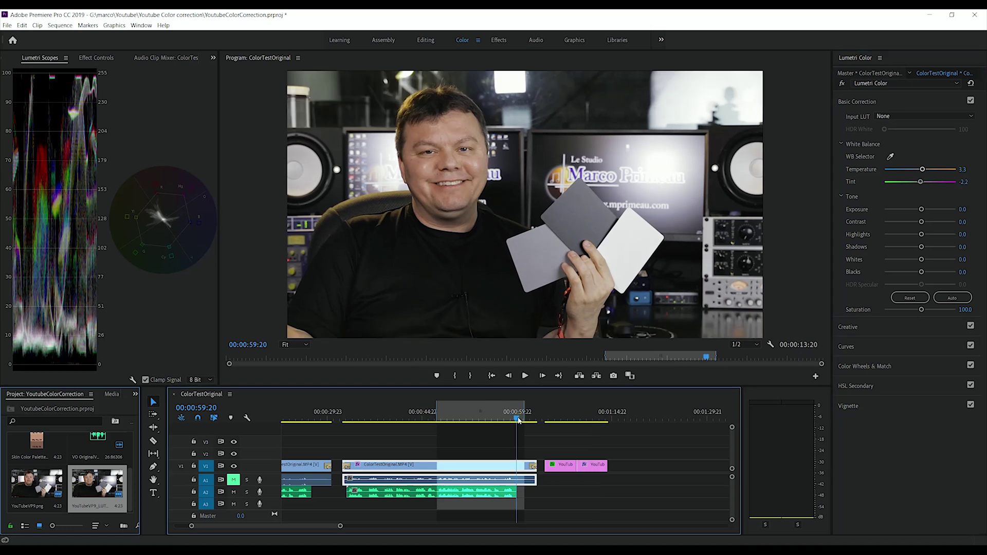
click(602, 418)
click(516, 419)
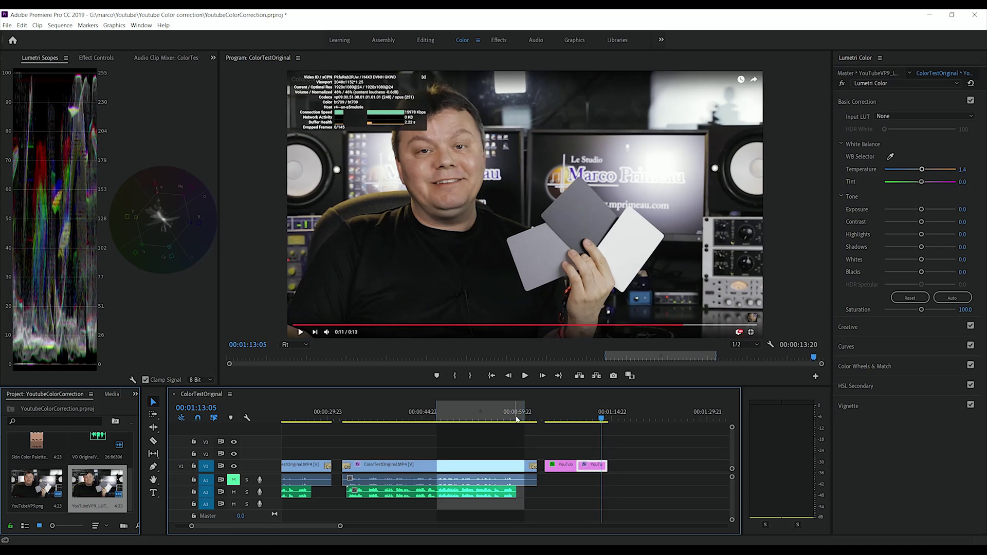
click(603, 421)
click(518, 421)
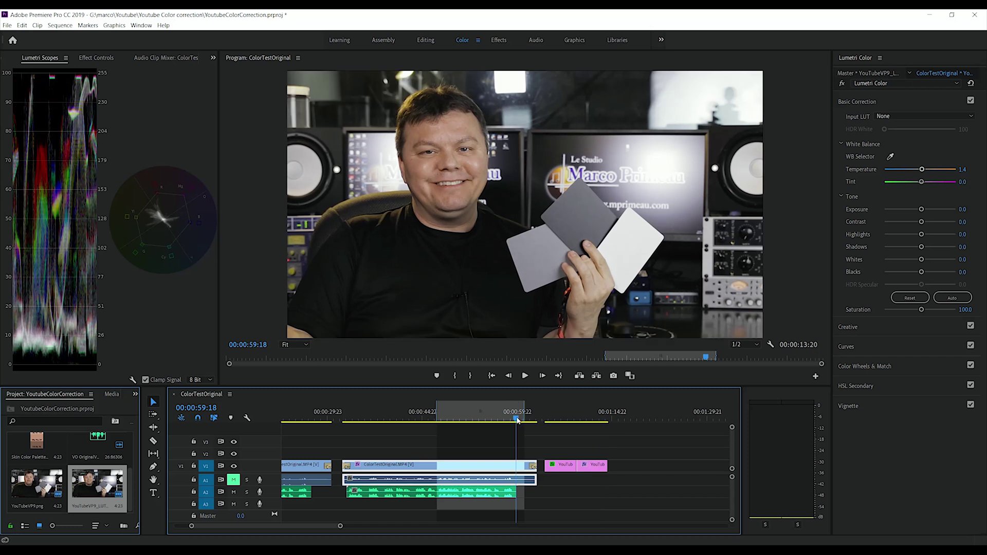
click(599, 420)
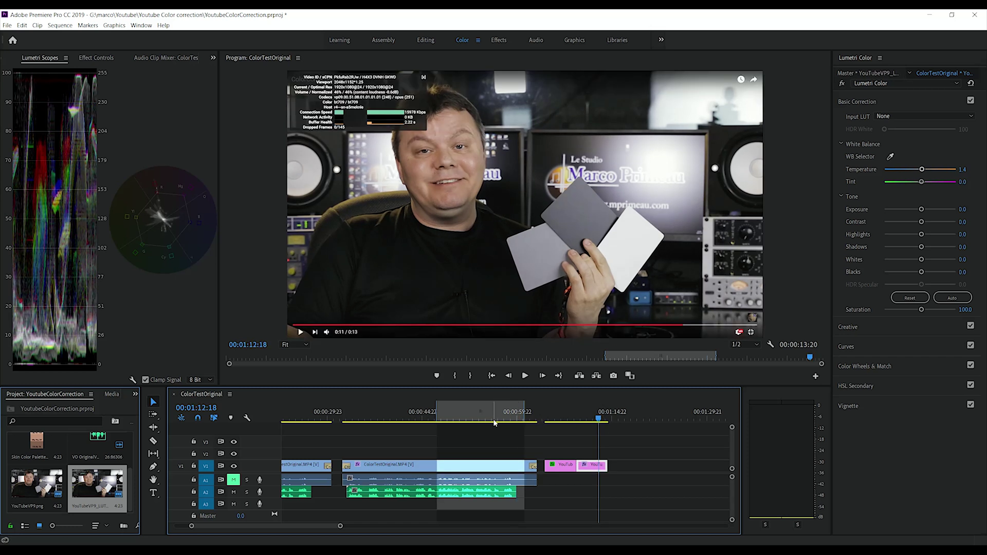
click(515, 419)
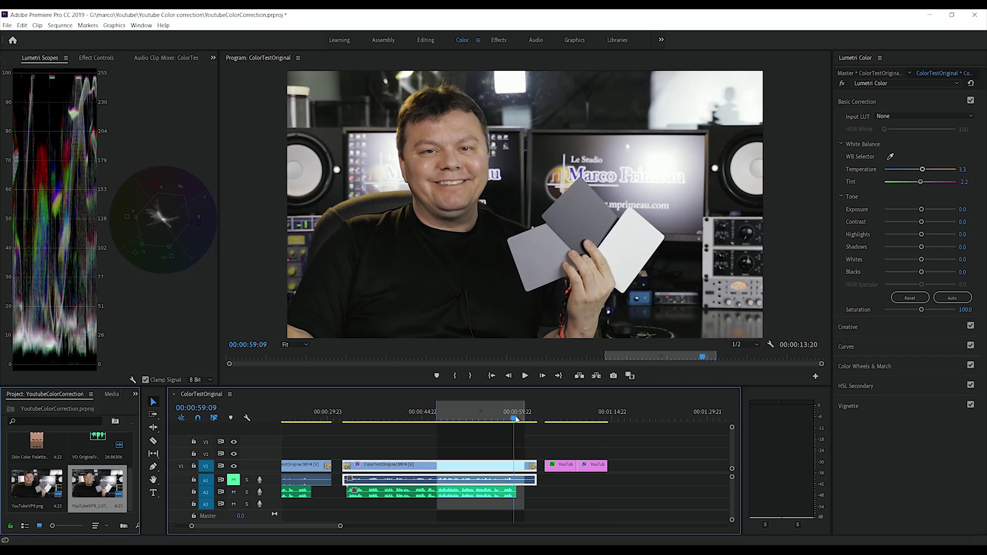
click(604, 421)
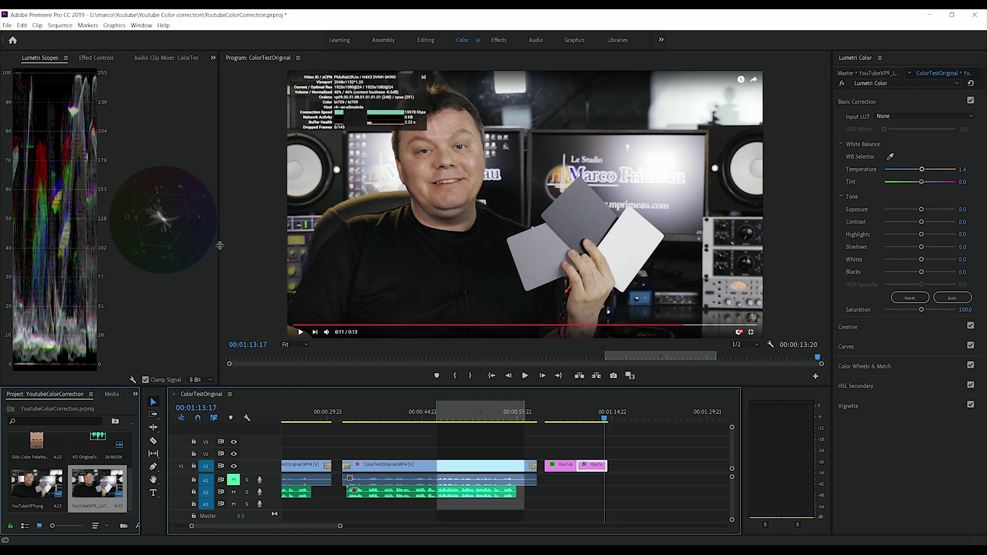
drag(220, 249, 454, 248)
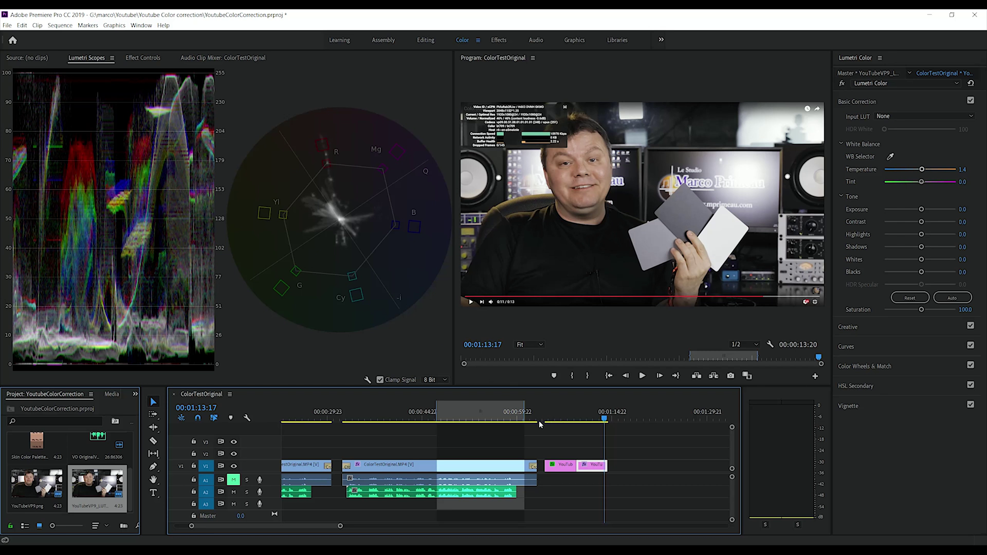
- Alternate between the original clip and the YouTube screenshot in the enlarged scopes, ending on the original at 00:59:00
click(521, 418)
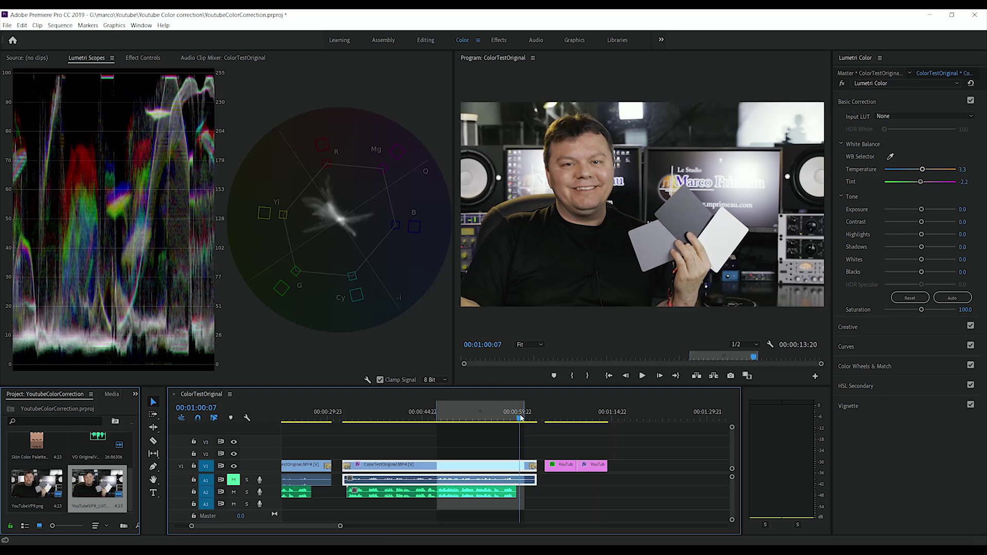
click(605, 422)
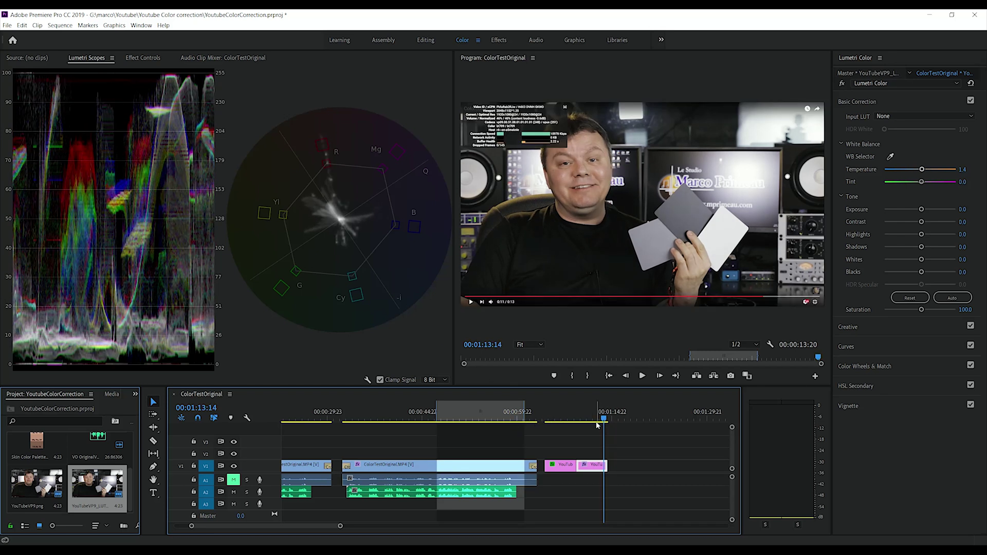
click(521, 421)
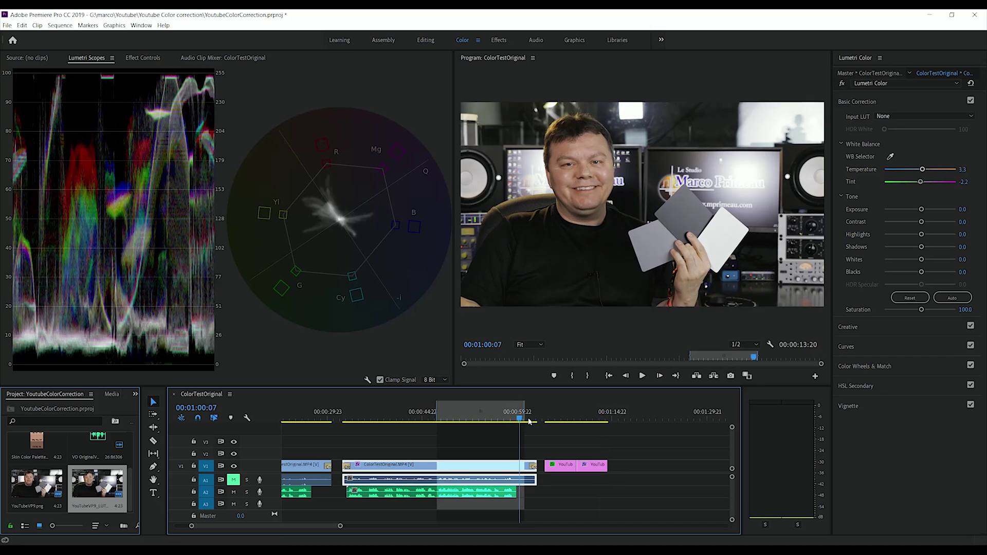
click(602, 420)
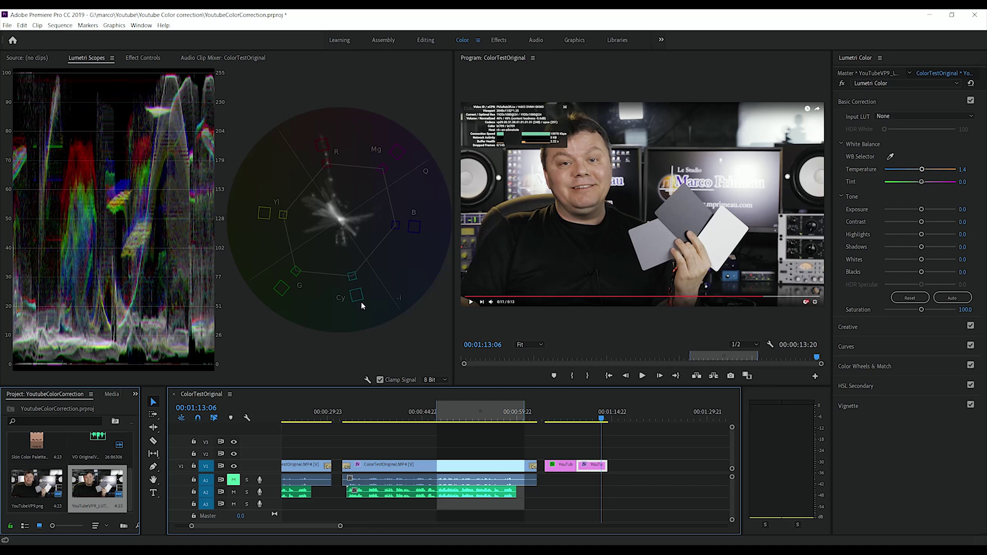
click(514, 419)
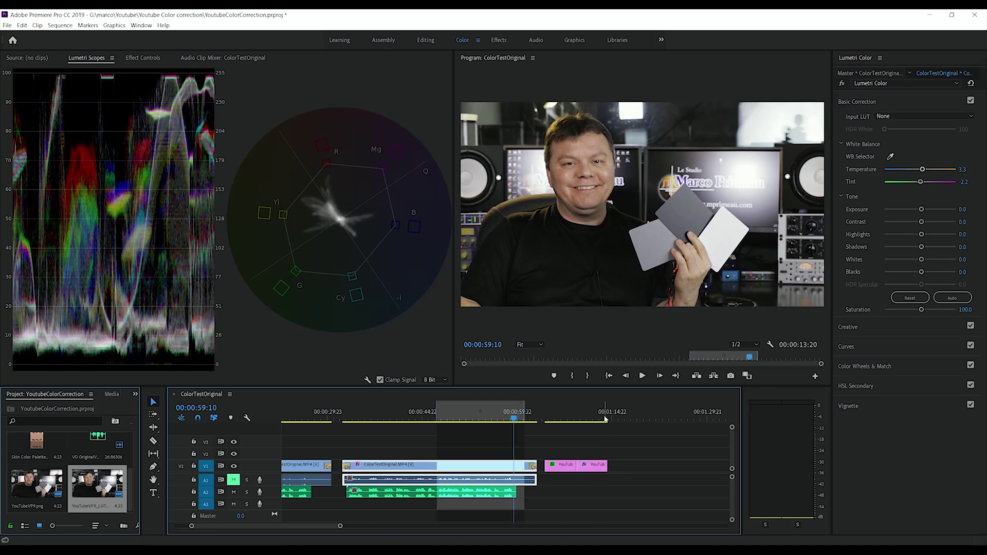
click(606, 419)
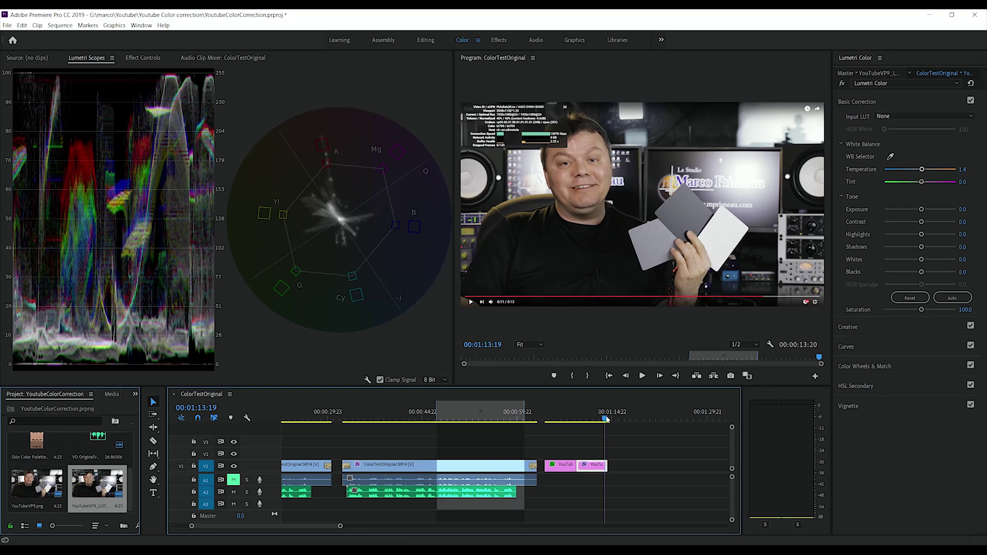
click(512, 420)
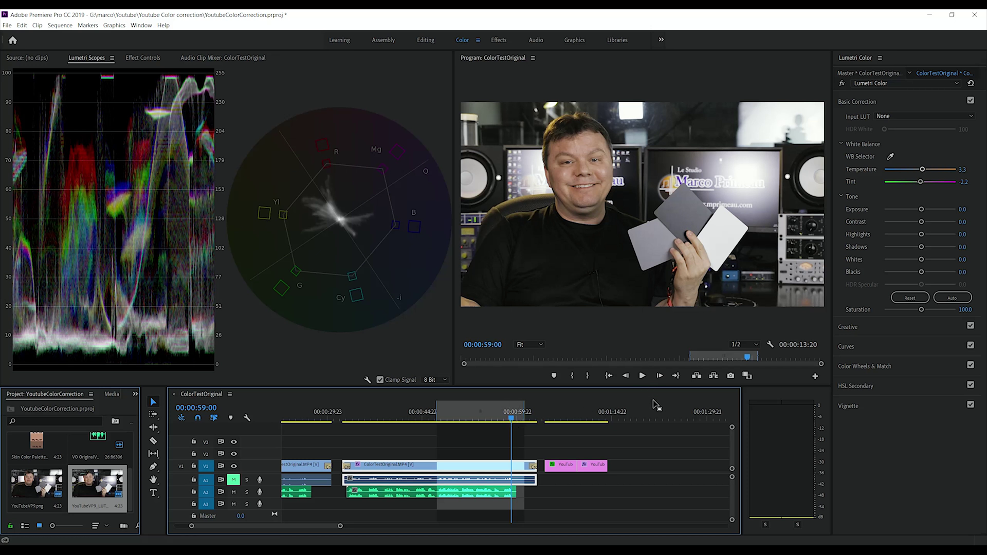
click(594, 469)
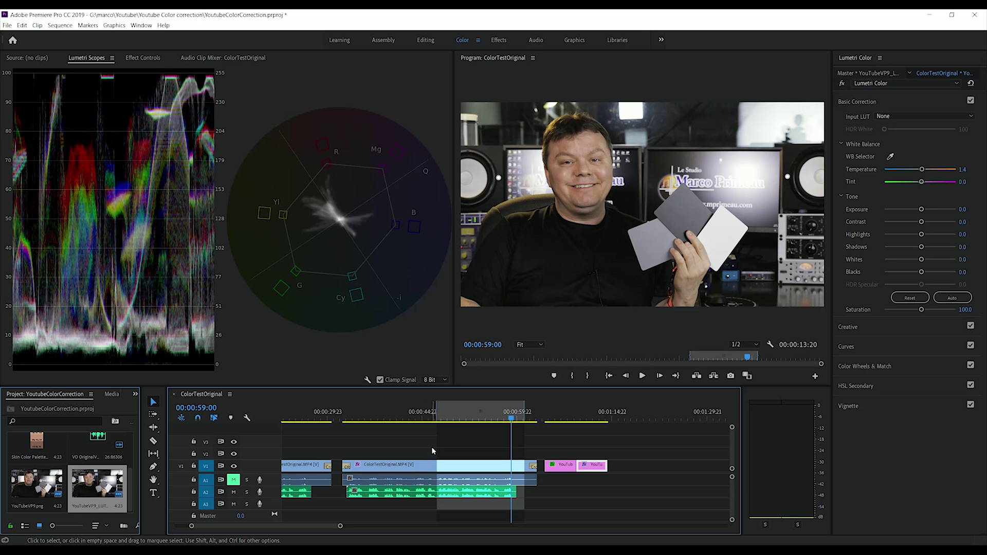
click(406, 470)
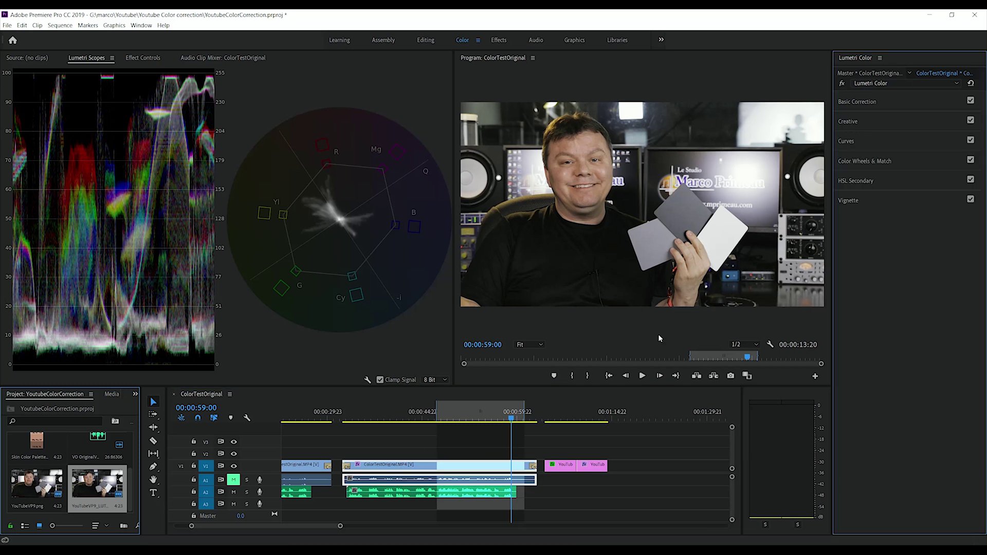